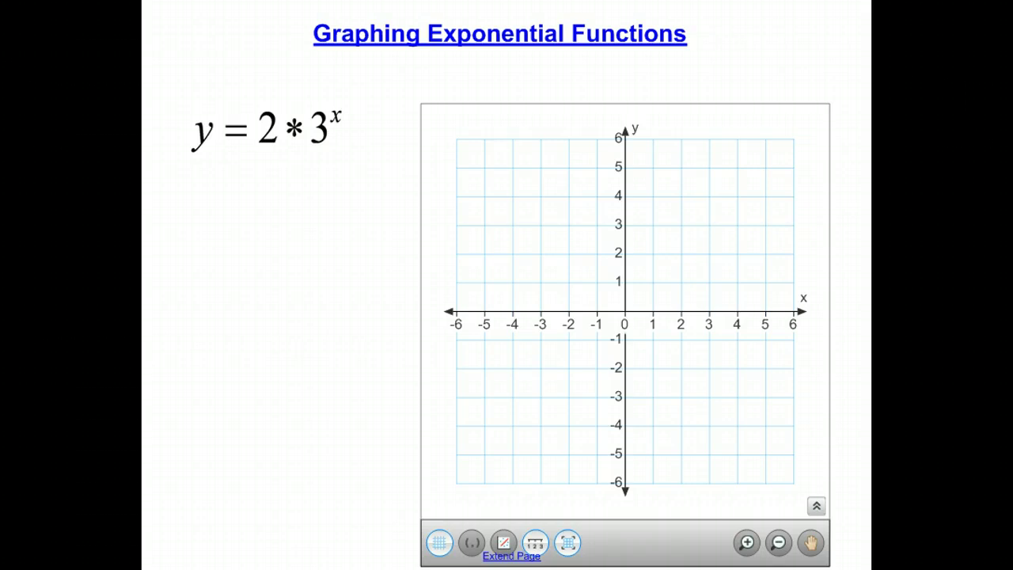
# Underline y = 2*3^x, label it GROWTH with b=3 and a=2, and mark (0, 2)
pyautogui.moveTo(187, 156); pyautogui.dragTo(364, 146)
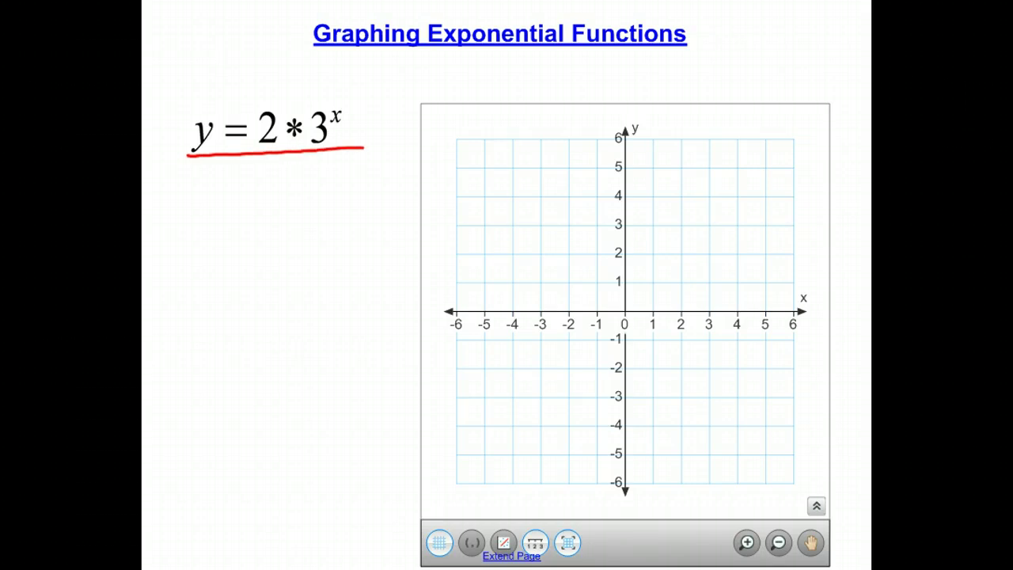
pyautogui.moveTo(211, 183)
pyautogui.mouseDown()
pyautogui.moveTo(196, 217)
pyautogui.moveTo(223, 200)
pyautogui.moveTo(225, 214)
pyautogui.moveTo(239, 216)
pyautogui.moveTo(248, 198)
pyautogui.moveTo(293, 199)
pyautogui.moveTo(293, 213)
pyautogui.moveTo(303, 188)
pyautogui.moveTo(333, 212)
pyautogui.mouseUp()
pyautogui.moveTo(213, 241)
pyautogui.mouseDown()
pyautogui.moveTo(212, 267)
pyautogui.moveTo(233, 279)
pyautogui.moveTo(247, 260)
pyautogui.moveTo(259, 270)
pyautogui.moveTo(273, 246)
pyautogui.moveTo(277, 272)
pyautogui.mouseUp()
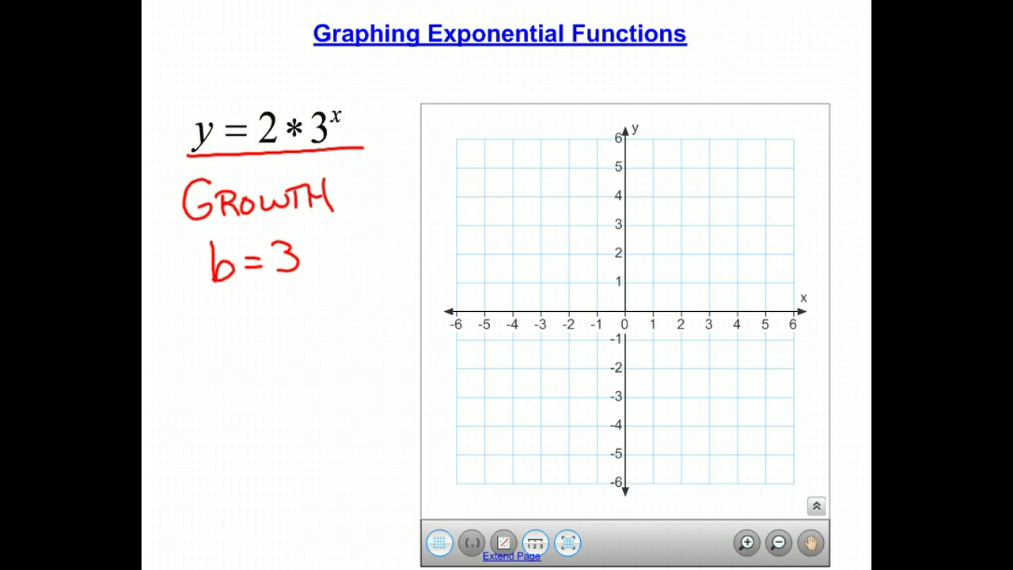
pyautogui.moveTo(227, 317)
pyautogui.mouseDown()
pyautogui.moveTo(258, 313)
pyautogui.moveTo(262, 328)
pyautogui.moveTo(304, 325)
pyautogui.mouseUp()
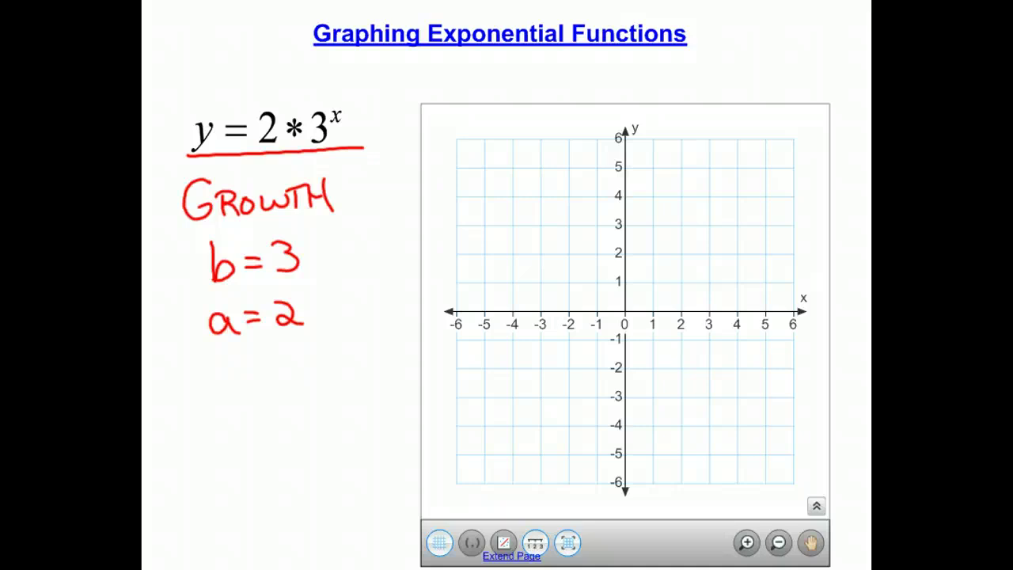
pyautogui.click(625, 254)
# Sketch the growth curve through (0, 2) and dash the asymptote along the x-axis
pyautogui.moveTo(447, 302)
pyautogui.mouseDown()
pyautogui.moveTo(623, 254)
pyautogui.moveTo(692, 213)
pyautogui.moveTo(762, 116)
pyautogui.moveTo(749, 122)
pyautogui.moveTo(776, 135)
pyautogui.mouseUp()
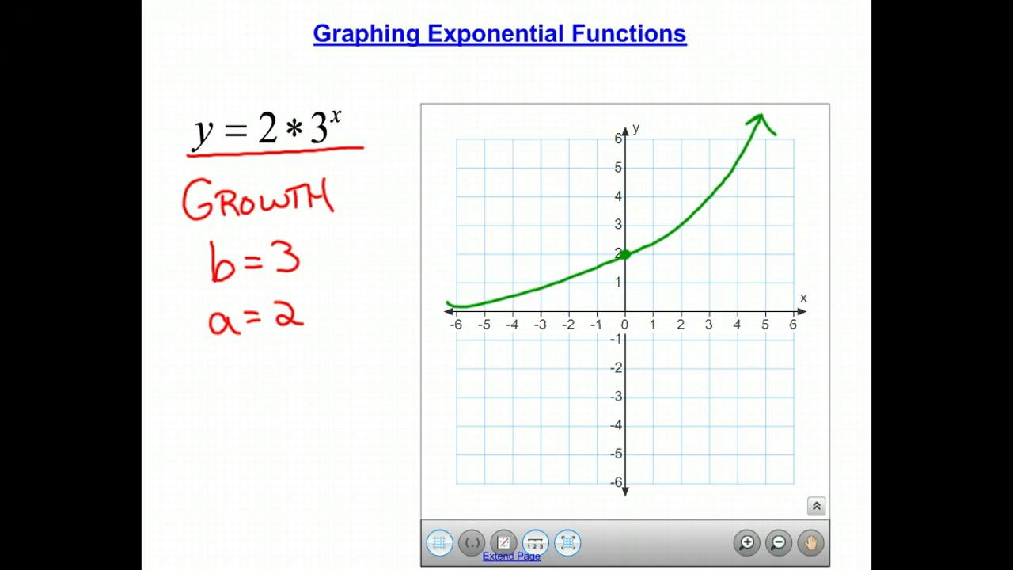
pyautogui.moveTo(449, 320); pyautogui.dragTo(480, 305)
pyautogui.moveTo(483, 319)
pyautogui.mouseDown()
pyautogui.moveTo(496, 303)
pyautogui.moveTo(518, 302)
pyautogui.mouseUp()
pyautogui.moveTo(526, 319); pyautogui.dragTo(538, 302)
pyautogui.moveTo(549, 319)
pyautogui.mouseDown()
pyautogui.moveTo(561, 303)
pyautogui.moveTo(581, 302)
pyautogui.mouseUp()
pyautogui.moveTo(594, 319)
pyautogui.mouseDown()
pyautogui.moveTo(606, 303)
pyautogui.moveTo(629, 303)
pyautogui.mouseUp()
pyautogui.moveTo(636, 319)
pyautogui.mouseDown()
pyautogui.moveTo(649, 303)
pyautogui.moveTo(673, 303)
pyautogui.mouseUp()
pyautogui.moveTo(682, 319)
pyautogui.mouseDown()
pyautogui.moveTo(698, 301)
pyautogui.moveTo(722, 303)
pyautogui.mouseUp()
pyautogui.moveTo(726, 316); pyautogui.dragTo(739, 303)
pyautogui.moveTo(746, 316)
pyautogui.mouseDown()
pyautogui.moveTo(763, 301)
pyautogui.moveTo(793, 303)
pyautogui.mouseUp()
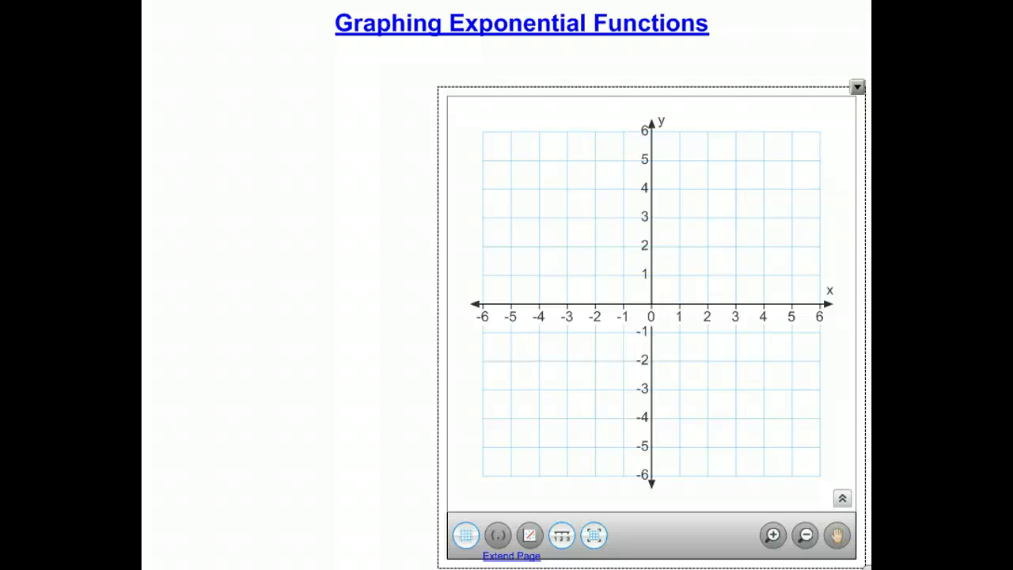
# Write the equation y = 2·3^x + 4 at the top left
pyautogui.moveTo(192, 95)
pyautogui.mouseDown()
pyautogui.moveTo(207, 97)
pyautogui.moveTo(198, 141)
pyautogui.mouseUp()
pyautogui.moveTo(219, 103); pyautogui.dragTo(229, 109)
pyautogui.moveTo(239, 97)
pyautogui.mouseDown()
pyautogui.moveTo(257, 120)
pyautogui.moveTo(288, 103)
pyautogui.moveTo(279, 122)
pyautogui.mouseUp()
pyautogui.click(265, 109)
pyautogui.moveTo(296, 77)
pyautogui.mouseDown()
pyautogui.moveTo(305, 89)
pyautogui.moveTo(297, 95)
pyautogui.moveTo(329, 118)
pyautogui.moveTo(342, 107)
pyautogui.mouseUp()
pyautogui.moveTo(353, 88)
pyautogui.mouseDown()
pyautogui.moveTo(347, 105)
pyautogui.moveTo(361, 103)
pyautogui.mouseUp()
pyautogui.moveTo(362, 88); pyautogui.dragTo(365, 127)
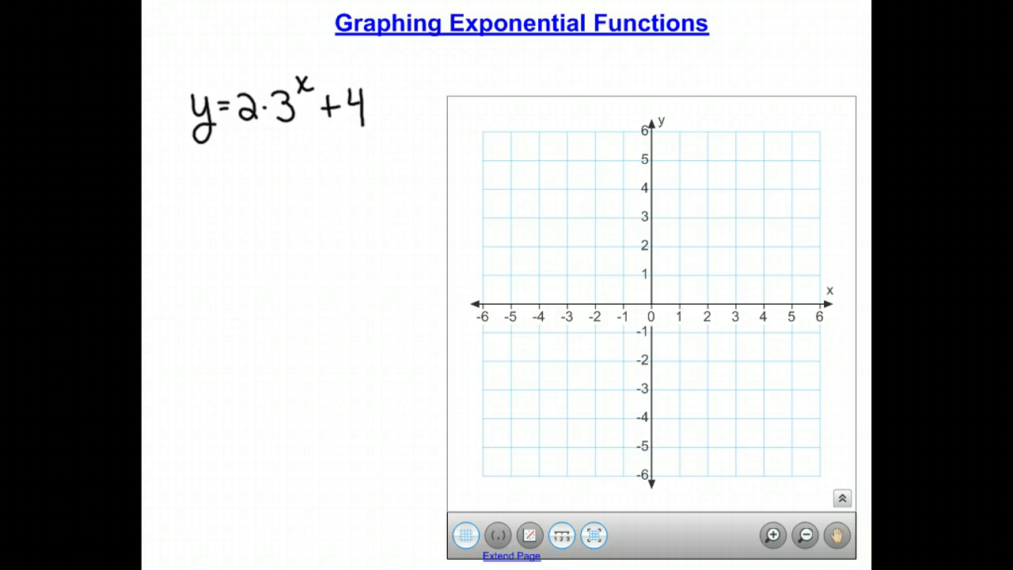
# Write the note 'up 4' beneath the equation
pyautogui.moveTo(197, 212)
pyautogui.mouseDown()
pyautogui.moveTo(209, 234)
pyautogui.moveTo(215, 211)
pyautogui.mouseUp()
pyautogui.moveTo(221, 207)
pyautogui.mouseDown()
pyautogui.moveTo(225, 246)
pyautogui.moveTo(230, 225)
pyautogui.mouseUp()
pyautogui.moveTo(268, 184)
pyautogui.mouseDown()
pyautogui.moveTo(266, 203)
pyautogui.moveTo(287, 202)
pyautogui.mouseUp()
pyautogui.moveTo(288, 183); pyautogui.dragTo(290, 230)
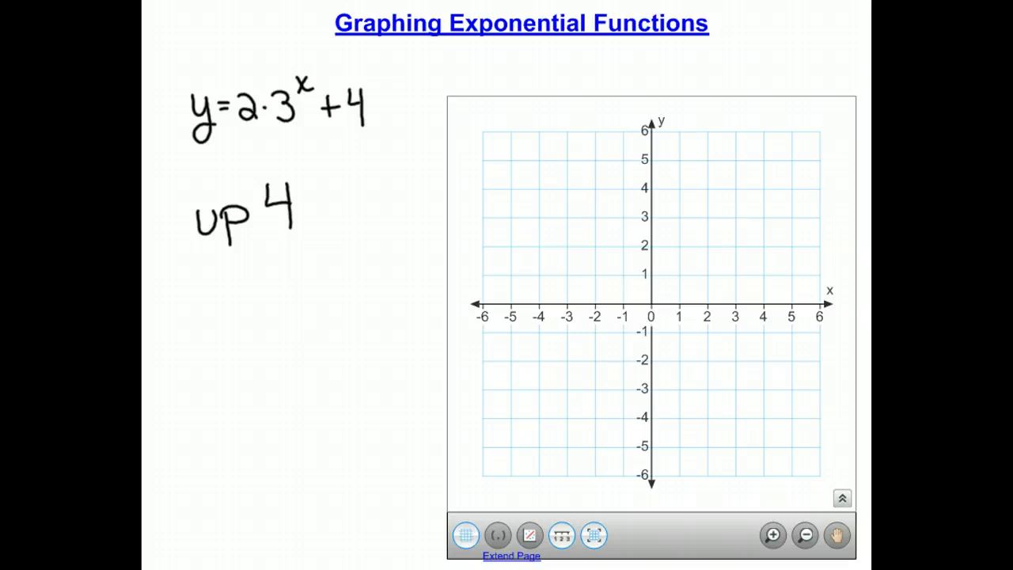
# Dash the asymptote at y = 4 across the grid to x = -6
pyautogui.moveTo(798, 198)
pyautogui.mouseDown()
pyautogui.moveTo(816, 184)
pyautogui.moveTo(798, 184)
pyautogui.mouseUp()
pyautogui.moveTo(761, 197)
pyautogui.mouseDown()
pyautogui.moveTo(781, 186)
pyautogui.moveTo(756, 186)
pyautogui.mouseUp()
pyautogui.moveTo(713, 192)
pyautogui.mouseDown()
pyautogui.moveTo(732, 182)
pyautogui.moveTo(704, 186)
pyautogui.mouseUp()
pyautogui.moveTo(661, 198); pyautogui.dragTo(676, 188)
pyautogui.moveTo(639, 194)
pyautogui.mouseDown()
pyautogui.moveTo(655, 184)
pyautogui.moveTo(638, 182)
pyautogui.mouseUp()
pyautogui.moveTo(594, 195)
pyautogui.mouseDown()
pyautogui.moveTo(614, 183)
pyautogui.moveTo(588, 183)
pyautogui.mouseUp()
pyautogui.moveTo(543, 199); pyautogui.dragTo(562, 187)
pyautogui.moveTo(517, 197)
pyautogui.mouseDown()
pyautogui.moveTo(536, 184)
pyautogui.moveTo(509, 185)
pyautogui.mouseUp()
pyautogui.moveTo(480, 199); pyautogui.dragTo(498, 184)
pyautogui.moveTo(467, 195); pyautogui.dragTo(483, 182)
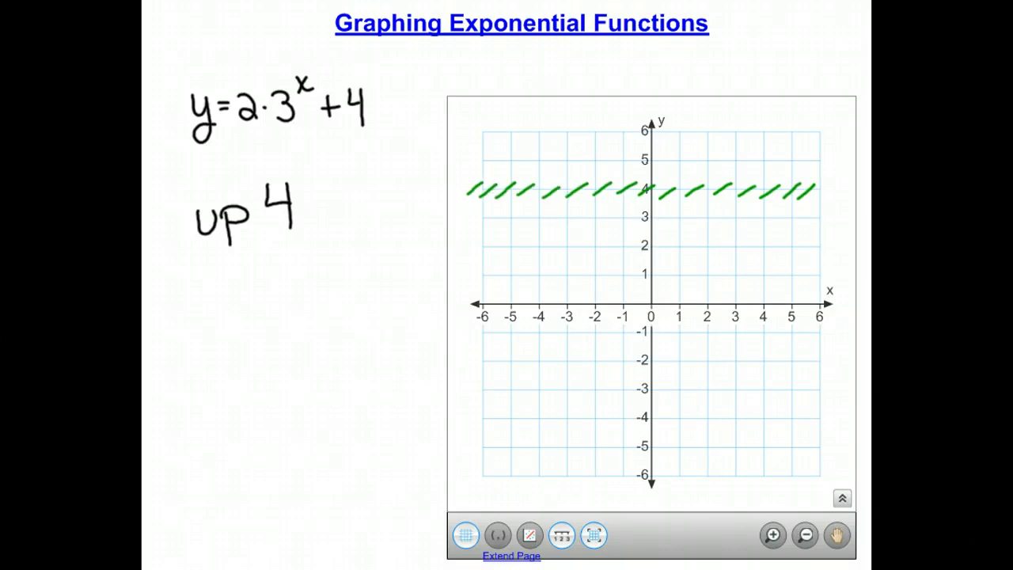
# Dot (0, 2) and (0, 6), sketch the shifted curve with an arrowhead, and label (0,6)
pyautogui.click(649, 247)
pyautogui.click(650, 133)
pyautogui.moveTo(480, 176)
pyautogui.mouseDown()
pyautogui.moveTo(547, 173)
pyautogui.moveTo(640, 140)
pyautogui.moveTo(686, 114)
pyautogui.moveTo(729, 52)
pyautogui.moveTo(707, 61)
pyautogui.moveTo(741, 80)
pyautogui.mouseUp()
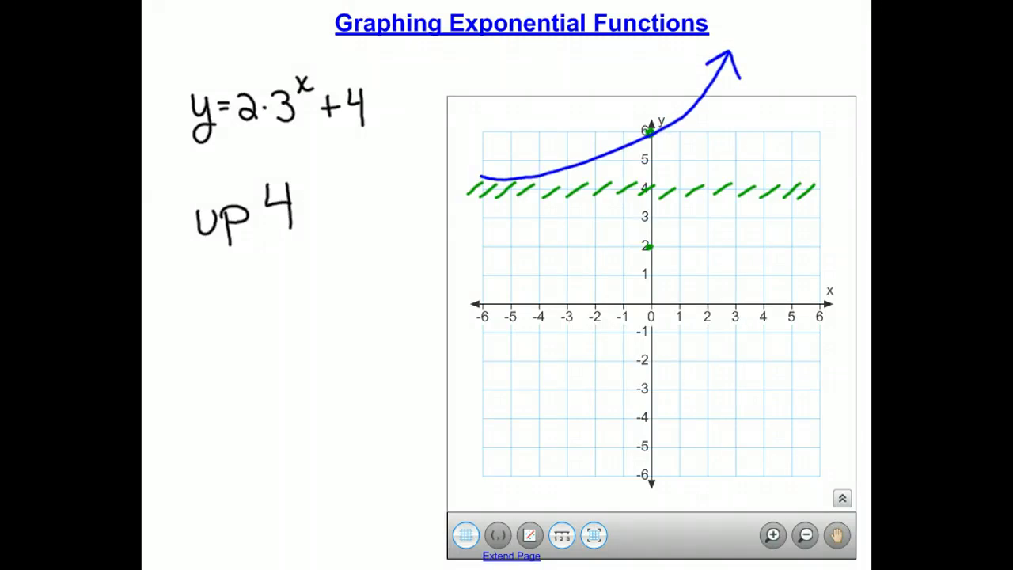
pyautogui.moveTo(490, 169); pyautogui.dragTo(486, 187)
pyautogui.moveTo(644, 130); pyautogui.dragTo(683, 128)
pyautogui.moveTo(697, 136)
pyautogui.mouseDown()
pyautogui.moveTo(694, 145)
pyautogui.moveTo(706, 137)
pyautogui.moveTo(722, 144)
pyautogui.mouseUp()
pyautogui.moveTo(678, 124); pyautogui.dragTo(674, 150)
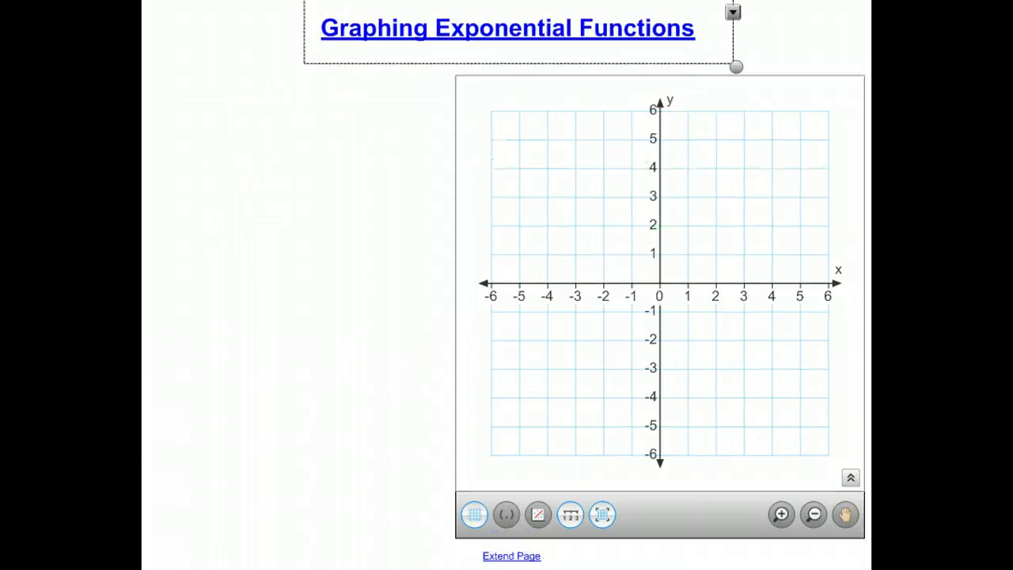
# Write the equation y = 2·3^x − 4
pyautogui.moveTo(195, 139); pyautogui.dragTo(198, 193)
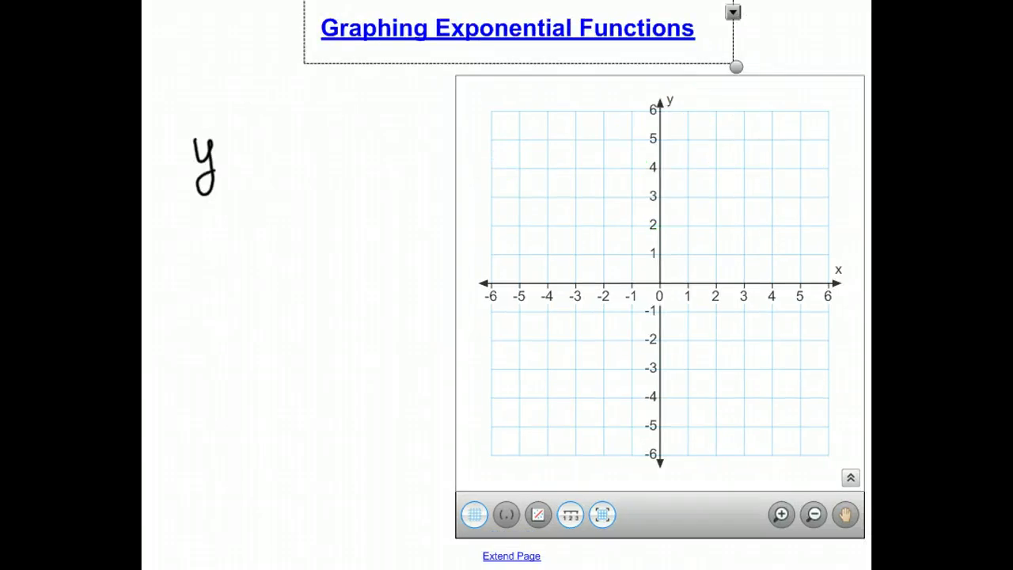
pyautogui.moveTo(225, 146); pyautogui.dragTo(238, 147)
pyautogui.moveTo(226, 155); pyautogui.dragTo(238, 155)
pyautogui.moveTo(250, 142); pyautogui.dragTo(274, 163)
pyautogui.moveTo(282, 149)
pyautogui.mouseDown()
pyautogui.moveTo(311, 147)
pyautogui.moveTo(301, 163)
pyautogui.mouseUp()
pyautogui.moveTo(316, 116)
pyautogui.mouseDown()
pyautogui.moveTo(336, 136)
pyautogui.moveTo(318, 138)
pyautogui.moveTo(398, 145)
pyautogui.mouseUp()
pyautogui.moveTo(394, 125); pyautogui.dragTo(392, 168)
# Write the note 'Down 4' beneath the equation
pyautogui.moveTo(235, 232); pyautogui.dragTo(239, 259)
pyautogui.moveTo(274, 240)
pyautogui.mouseDown()
pyautogui.moveTo(266, 258)
pyautogui.moveTo(333, 234)
pyautogui.mouseUp()
pyautogui.moveTo(356, 209)
pyautogui.mouseDown()
pyautogui.moveTo(354, 228)
pyautogui.moveTo(380, 233)
pyautogui.mouseUp()
pyautogui.moveTo(378, 208); pyautogui.dragTo(380, 264)
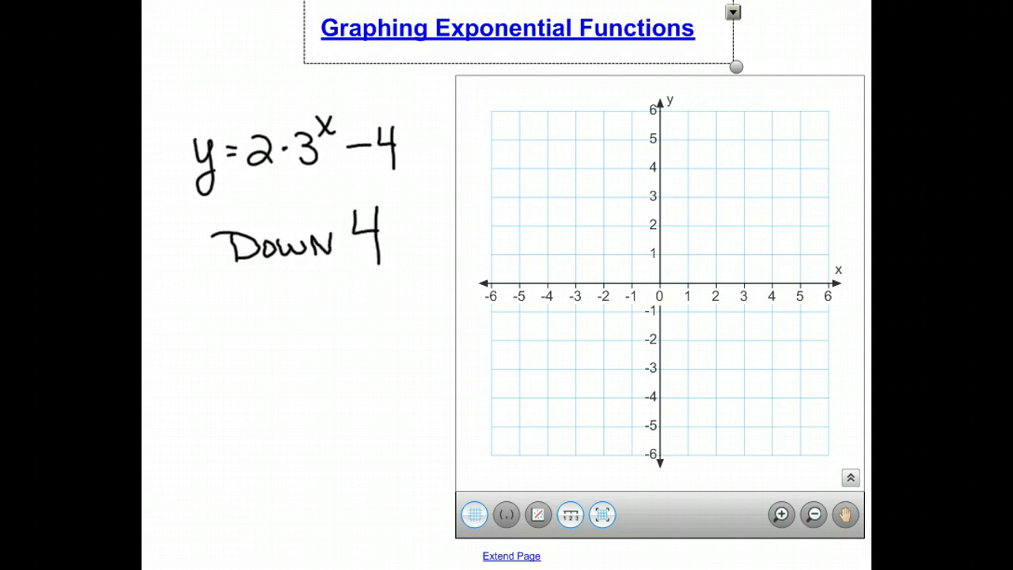
# Dash the asymptote at y = −4 across the grid to x = −6
pyautogui.moveTo(814, 410)
pyautogui.mouseDown()
pyautogui.moveTo(835, 389)
pyautogui.moveTo(812, 391)
pyautogui.mouseUp()
pyautogui.moveTo(772, 406); pyautogui.dragTo(789, 391)
pyautogui.moveTo(739, 408)
pyautogui.mouseDown()
pyautogui.moveTo(760, 393)
pyautogui.moveTo(730, 391)
pyautogui.mouseUp()
pyautogui.moveTo(679, 404)
pyautogui.mouseDown()
pyautogui.moveTo(697, 390)
pyautogui.moveTo(671, 388)
pyautogui.mouseUp()
pyautogui.moveTo(599, 402)
pyautogui.mouseDown()
pyautogui.moveTo(620, 390)
pyautogui.moveTo(563, 407)
pyautogui.mouseUp()
pyautogui.moveTo(559, 385); pyautogui.dragTo(529, 408)
pyautogui.moveTo(527, 385); pyautogui.dragTo(489, 407)
pyautogui.moveTo(493, 388); pyautogui.dragTo(478, 407)
# Dot the original point (0, 2) and the shifted point (0, −2), labelling (0,-2)
pyautogui.click(660, 225)
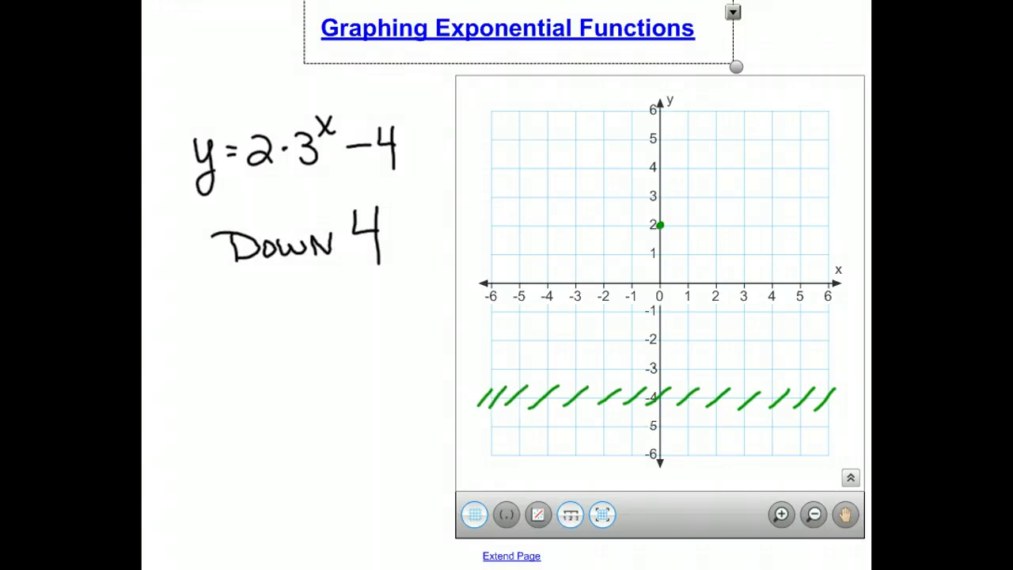
pyautogui.moveTo(656, 340)
pyautogui.mouseDown()
pyautogui.moveTo(678, 330)
pyautogui.moveTo(691, 350)
pyautogui.mouseUp()
pyautogui.moveTo(697, 334); pyautogui.dragTo(735, 350)
pyautogui.moveTo(679, 318); pyautogui.dragTo(675, 359)
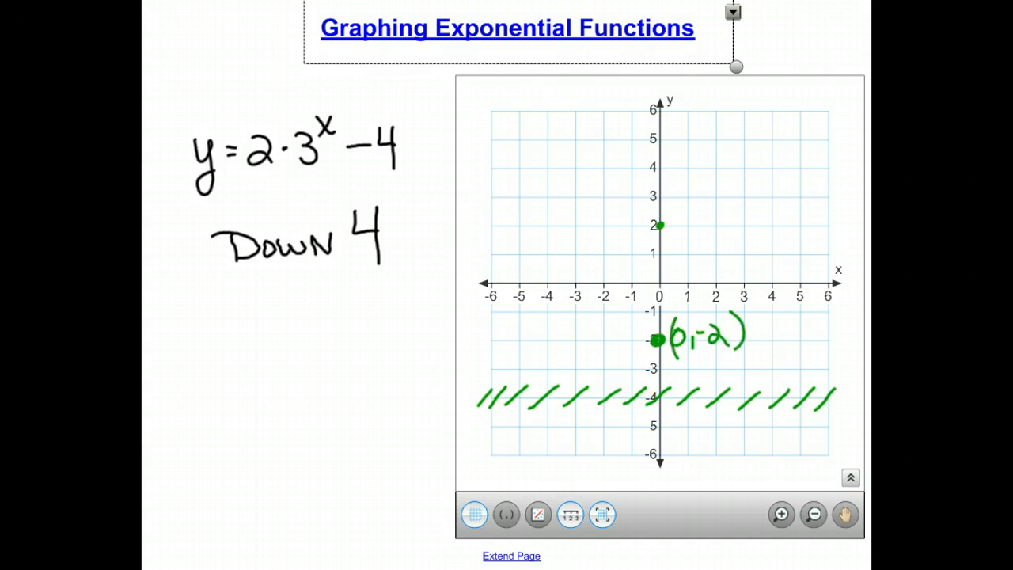
# Sketch the curve of y = 2·3^x − 4 through (0, −2) with arrowheads at both ends
pyautogui.moveTo(484, 381)
pyautogui.mouseDown()
pyautogui.moveTo(598, 367)
pyautogui.moveTo(685, 329)
pyautogui.moveTo(790, 207)
pyautogui.moveTo(814, 163)
pyautogui.moveTo(833, 192)
pyautogui.mouseUp()
pyautogui.moveTo(657, 339); pyautogui.dragTo(660, 337)
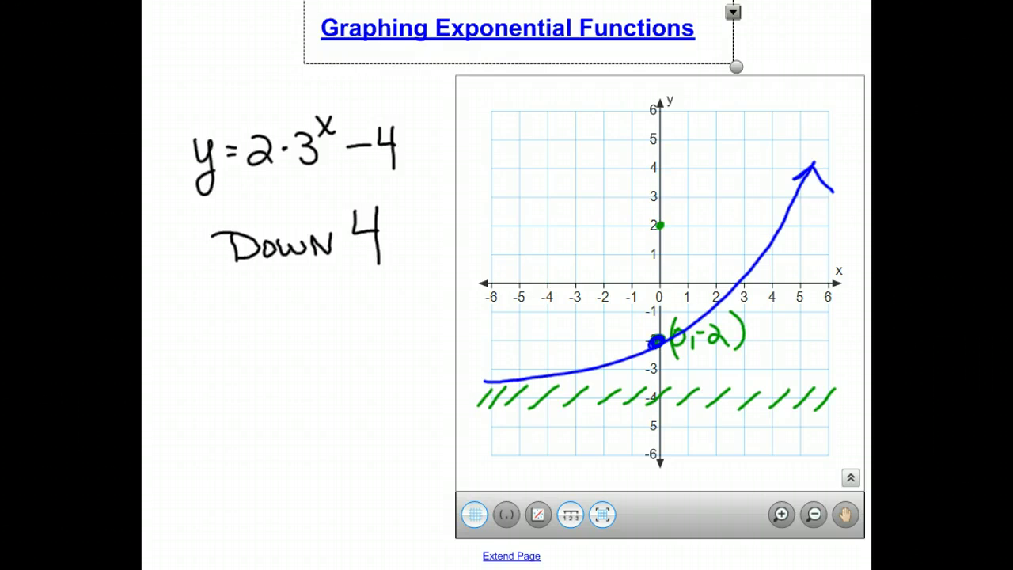
pyautogui.moveTo(491, 369); pyautogui.dragTo(485, 389)
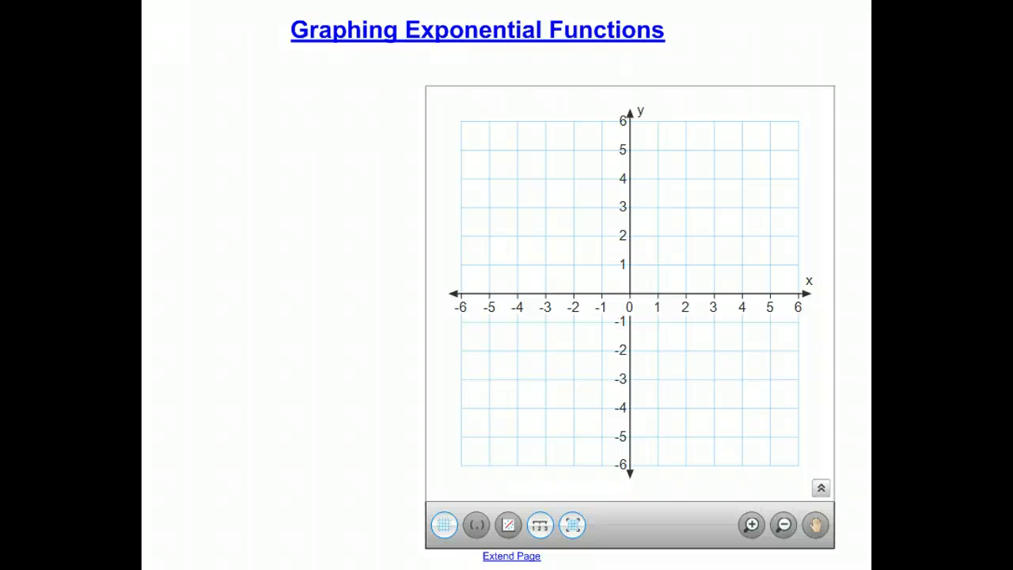
# Write the equation y = 2·3^(x+4) with the exponent x+4 underlined
pyautogui.moveTo(188, 126)
pyautogui.mouseDown()
pyautogui.moveTo(204, 128)
pyautogui.moveTo(191, 173)
pyautogui.mouseUp()
pyautogui.moveTo(218, 133); pyautogui.dragTo(230, 132)
pyautogui.moveTo(219, 141); pyautogui.dragTo(289, 148)
pyautogui.click(268, 136)
pyautogui.moveTo(303, 99); pyautogui.dragTo(309, 115)
pyautogui.moveTo(324, 95); pyautogui.dragTo(331, 101)
pyautogui.moveTo(343, 91)
pyautogui.mouseDown()
pyautogui.moveTo(340, 105)
pyautogui.moveTo(351, 103)
pyautogui.mouseUp()
pyautogui.moveTo(348, 87)
pyautogui.mouseDown()
pyautogui.moveTo(350, 117)
pyautogui.moveTo(369, 118)
pyautogui.mouseUp()
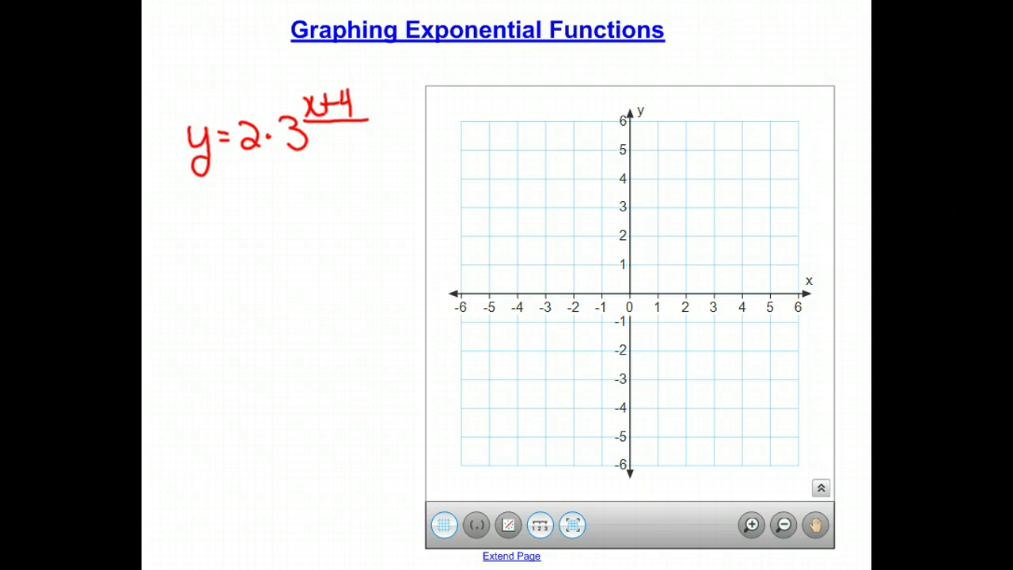
# Write the note '4 Left' beneath the equation
pyautogui.moveTo(192, 233)
pyautogui.mouseDown()
pyautogui.moveTo(216, 253)
pyautogui.moveTo(213, 282)
pyautogui.mouseUp()
pyautogui.moveTo(259, 227)
pyautogui.mouseDown()
pyautogui.moveTo(259, 248)
pyautogui.moveTo(289, 273)
pyautogui.mouseUp()
pyautogui.moveTo(289, 257); pyautogui.dragTo(304, 269)
pyautogui.moveTo(320, 236)
pyautogui.mouseDown()
pyautogui.moveTo(316, 268)
pyautogui.moveTo(337, 231)
pyautogui.mouseUp()
pyautogui.moveTo(311, 247); pyautogui.dragTo(335, 246)
pyautogui.moveTo(354, 223); pyautogui.dragTo(370, 261)
pyautogui.moveTo(342, 246); pyautogui.dragTo(372, 245)
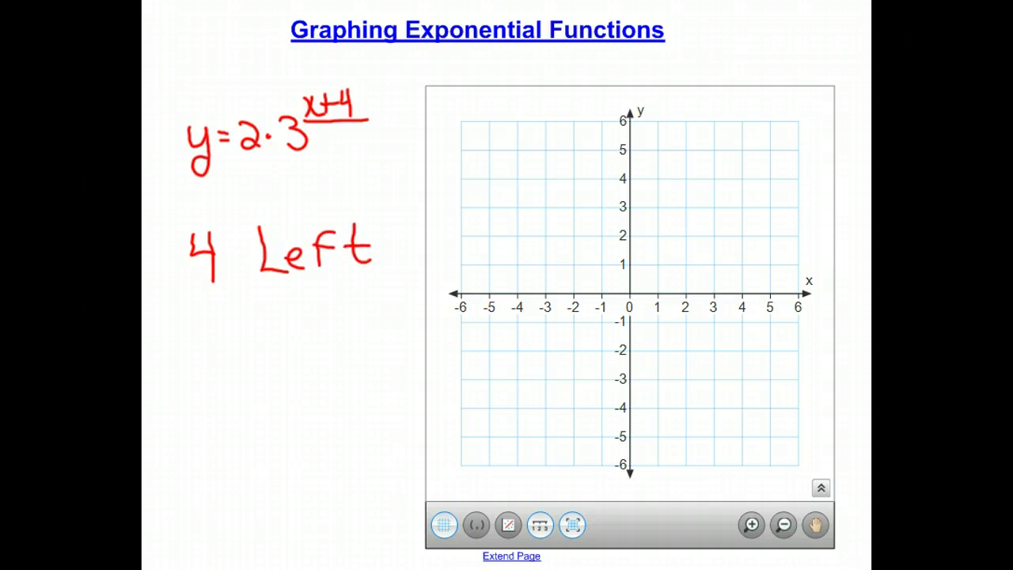
# Dash the asymptote along the x-axis out to x = −6
pyautogui.moveTo(780, 307)
pyautogui.mouseDown()
pyautogui.moveTo(804, 284)
pyautogui.moveTo(784, 283)
pyautogui.mouseUp()
pyautogui.moveTo(732, 303); pyautogui.dragTo(761, 283)
pyautogui.moveTo(708, 303); pyautogui.dragTo(730, 285)
pyautogui.moveTo(677, 303); pyautogui.dragTo(702, 284)
pyautogui.moveTo(642, 301)
pyautogui.mouseDown()
pyautogui.moveTo(670, 283)
pyautogui.moveTo(638, 284)
pyautogui.mouseUp()
pyautogui.moveTo(595, 299); pyautogui.dragTo(612, 285)
pyautogui.moveTo(552, 299); pyautogui.dragTo(570, 284)
pyautogui.moveTo(522, 301)
pyautogui.mouseDown()
pyautogui.moveTo(541, 284)
pyautogui.moveTo(516, 285)
pyautogui.mouseUp()
pyautogui.moveTo(477, 301); pyautogui.dragTo(496, 285)
pyautogui.moveTo(461, 299)
pyautogui.mouseDown()
pyautogui.moveTo(478, 283)
pyautogui.moveTo(467, 296)
pyautogui.mouseUp()
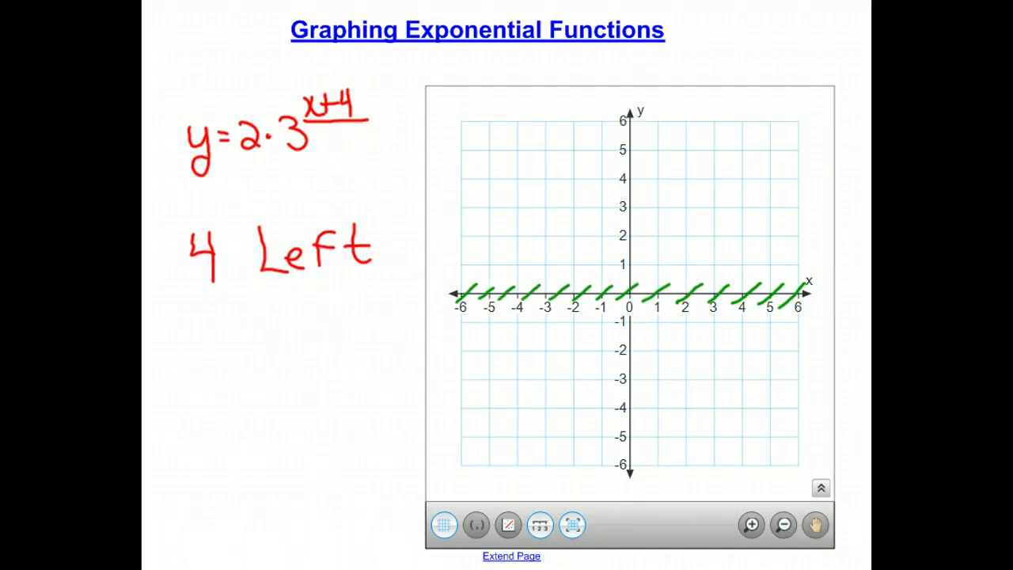
# Shift (0, 2) four units left to (−4, 2), label it, and sketch the curve through it
pyautogui.click(629, 236)
pyautogui.moveTo(628, 236); pyautogui.dragTo(518, 237)
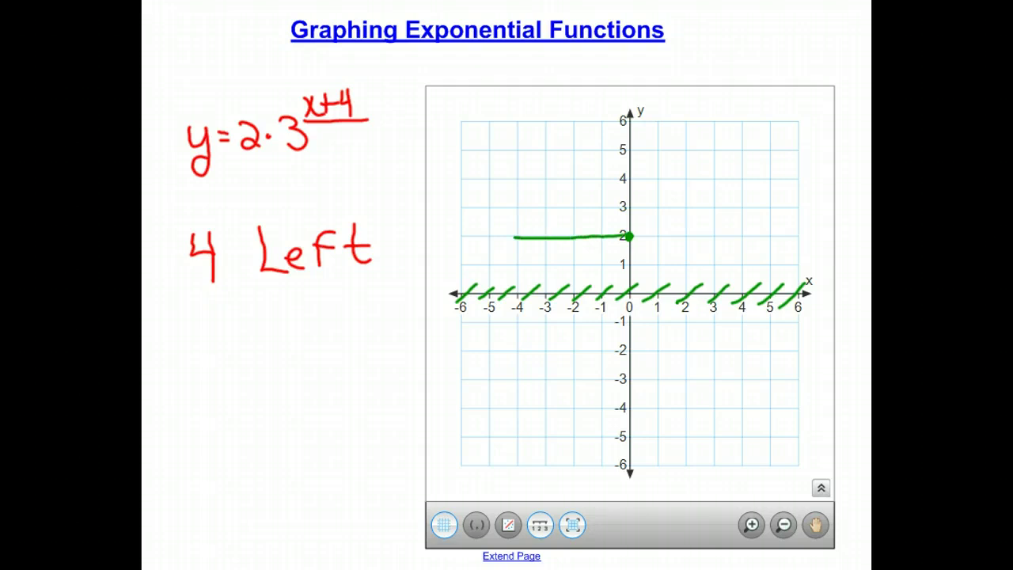
pyautogui.click(515, 238)
pyautogui.moveTo(492, 198)
pyautogui.mouseDown()
pyautogui.moveTo(489, 231)
pyautogui.moveTo(514, 214)
pyautogui.moveTo(529, 230)
pyautogui.moveTo(556, 231)
pyautogui.mouseUp()
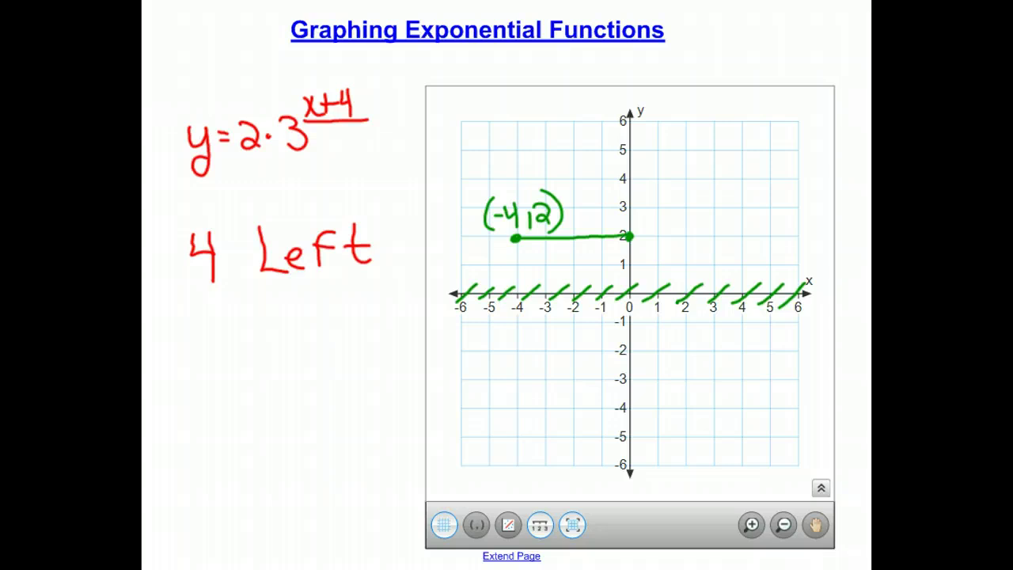
pyautogui.moveTo(406, 286)
pyautogui.mouseDown()
pyautogui.moveTo(504, 253)
pyautogui.moveTo(557, 211)
pyautogui.moveTo(613, 138)
pyautogui.moveTo(657, 52)
pyautogui.moveTo(674, 77)
pyautogui.moveTo(403, 292)
pyautogui.moveTo(433, 294)
pyautogui.mouseUp()
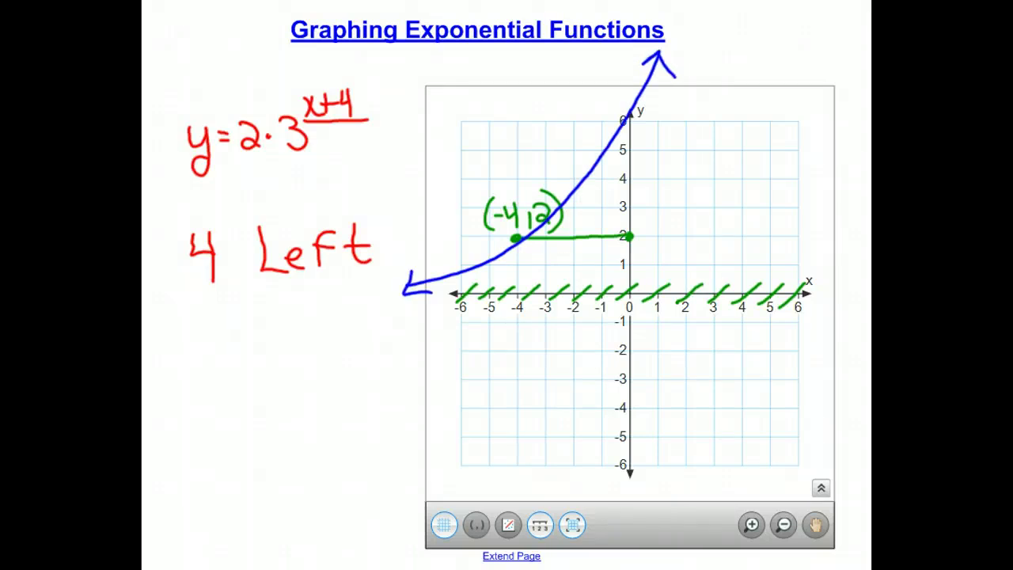
pyautogui.moveTo(512, 237)
pyautogui.mouseDown()
pyautogui.moveTo(522, 242)
pyautogui.moveTo(513, 241)
pyautogui.mouseUp()
# Write and underline the heading 'y-int'
pyautogui.moveTo(198, 336); pyautogui.dragTo(207, 375)
pyautogui.moveTo(221, 345); pyautogui.dragTo(275, 354)
pyautogui.moveTo(288, 317); pyautogui.dragTo(289, 353)
pyautogui.moveTo(279, 333); pyautogui.dragTo(299, 331)
pyautogui.moveTo(195, 369); pyautogui.dragTo(324, 360)
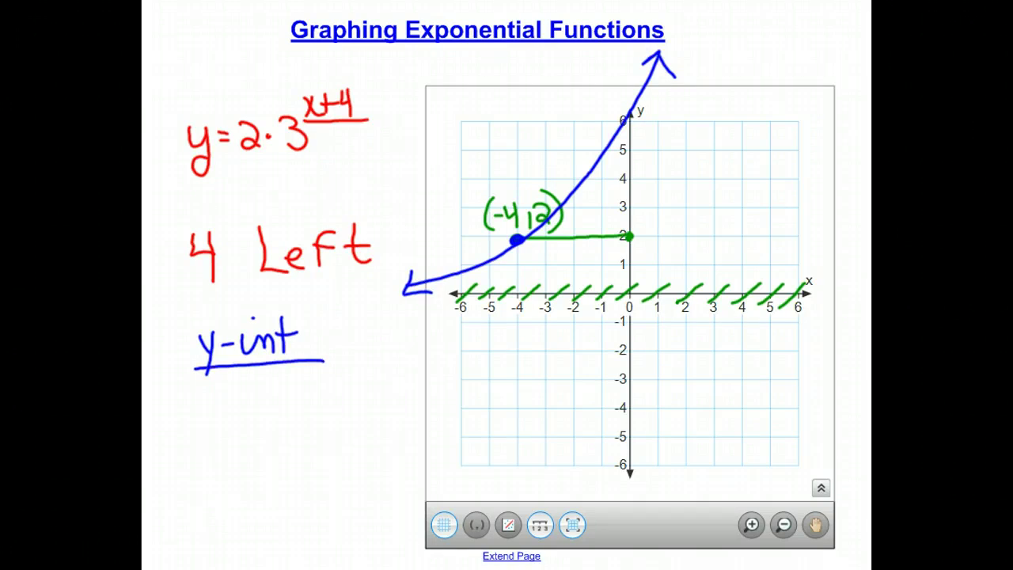
# Write the y-intercept calculation y = 2·3^(0+4)
pyautogui.moveTo(194, 400); pyautogui.dragTo(203, 419)
pyautogui.moveTo(215, 400)
pyautogui.mouseDown()
pyautogui.moveTo(198, 459)
pyautogui.moveTo(241, 404)
pyautogui.mouseUp()
pyautogui.moveTo(227, 415); pyautogui.dragTo(276, 418)
pyautogui.click(285, 400)
pyautogui.moveTo(297, 384)
pyautogui.mouseDown()
pyautogui.moveTo(312, 390)
pyautogui.moveTo(301, 413)
pyautogui.mouseUp()
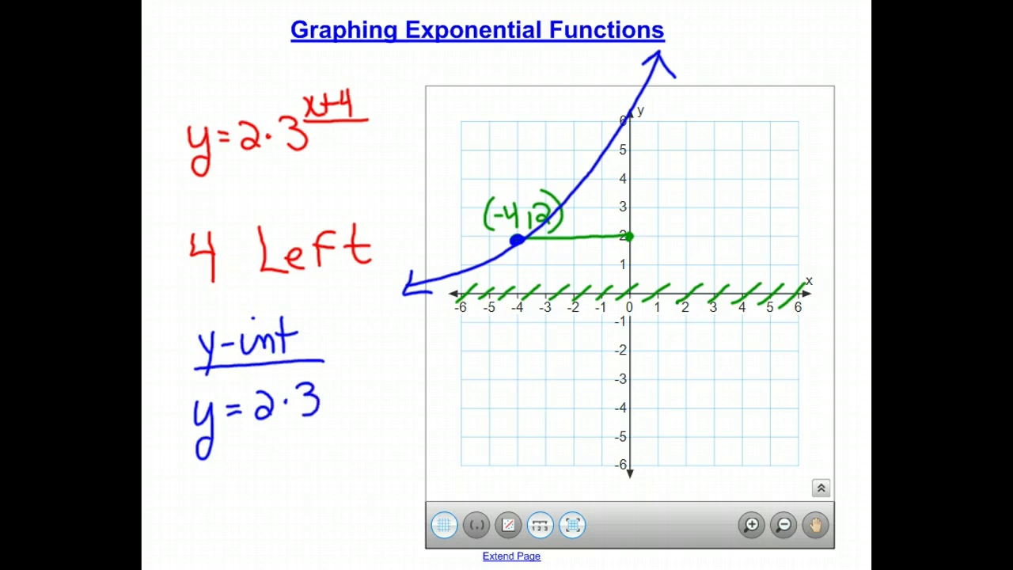
pyautogui.moveTo(324, 369); pyautogui.dragTo(339, 385)
pyautogui.moveTo(332, 377); pyautogui.dragTo(363, 373)
pyautogui.moveTo(361, 360); pyautogui.dragTo(363, 392)
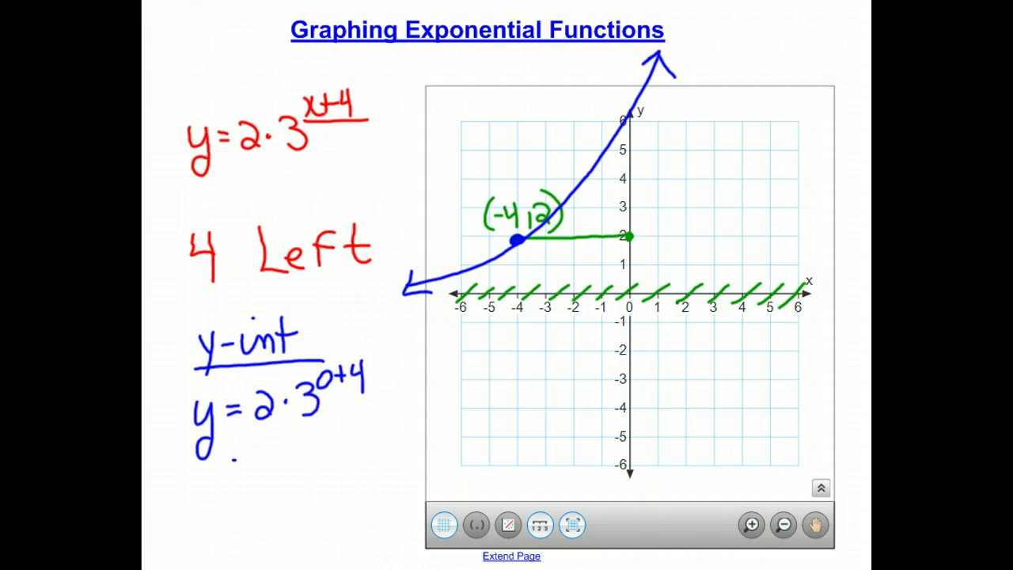
# Simplify to 2·3^4 = 2·81 = 162 and plot and label (0,162) on the y-axis
pyautogui.moveTo(233, 458); pyautogui.dragTo(247, 460)
pyautogui.moveTo(236, 468); pyautogui.dragTo(247, 468)
pyautogui.moveTo(264, 454)
pyautogui.mouseDown()
pyautogui.moveTo(267, 472)
pyautogui.moveTo(282, 473)
pyautogui.moveTo(315, 452)
pyautogui.moveTo(308, 471)
pyautogui.mouseUp()
pyautogui.click(295, 459)
pyautogui.moveTo(321, 424)
pyautogui.mouseDown()
pyautogui.moveTo(320, 440)
pyautogui.moveTo(333, 438)
pyautogui.mouseUp()
pyautogui.moveTo(329, 423); pyautogui.dragTo(331, 448)
pyautogui.moveTo(230, 509)
pyautogui.mouseDown()
pyautogui.moveTo(278, 515)
pyautogui.moveTo(282, 525)
pyautogui.moveTo(309, 504)
pyautogui.moveTo(319, 520)
pyautogui.mouseUp()
pyautogui.moveTo(329, 495); pyautogui.dragTo(343, 503)
pyautogui.moveTo(356, 480); pyautogui.dragTo(354, 509)
pyautogui.moveTo(379, 483); pyautogui.dragTo(401, 497)
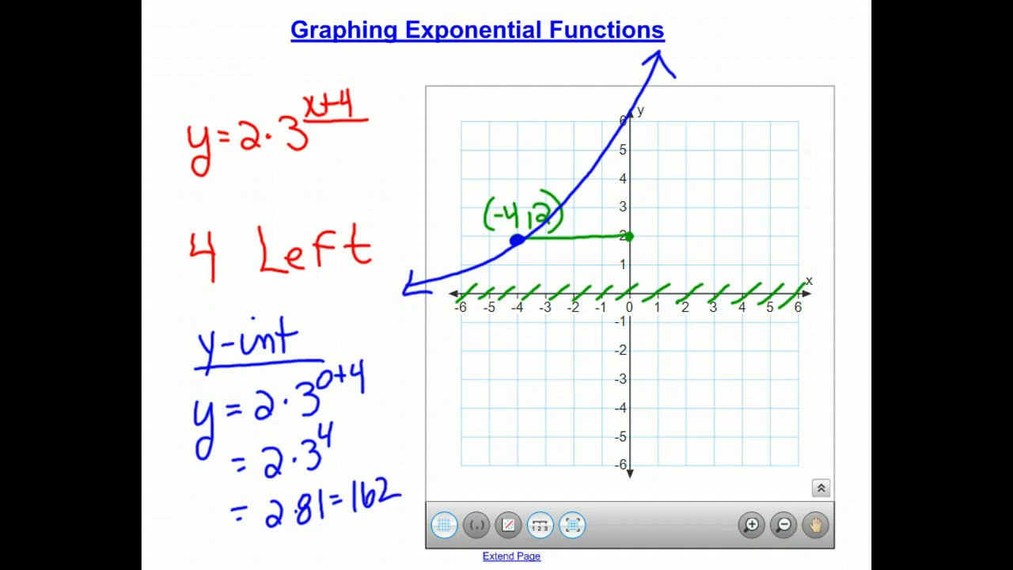
pyautogui.moveTo(635, 103)
pyautogui.mouseDown()
pyautogui.moveTo(665, 93)
pyautogui.moveTo(684, 105)
pyautogui.moveTo(715, 89)
pyautogui.moveTo(735, 89)
pyautogui.moveTo(741, 102)
pyautogui.mouseUp()
pyautogui.moveTo(665, 82); pyautogui.dragTo(660, 112)
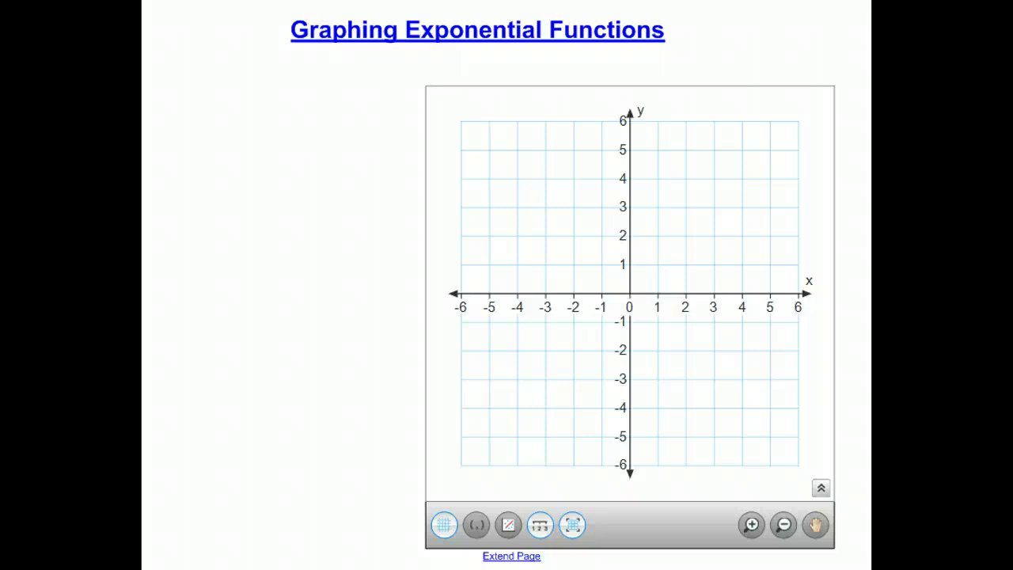
# Begin writing the next equation y = 2·3^(x−4) beside the grid
pyautogui.moveTo(176, 117)
pyautogui.mouseDown()
pyautogui.moveTo(196, 115)
pyautogui.moveTo(184, 161)
pyautogui.mouseUp()
pyautogui.moveTo(208, 123); pyautogui.dragTo(223, 131)
pyautogui.moveTo(233, 118)
pyautogui.mouseDown()
pyautogui.moveTo(254, 141)
pyautogui.moveTo(274, 111)
pyautogui.moveTo(284, 140)
pyautogui.mouseUp()
pyautogui.click(262, 125)
pyautogui.moveTo(301, 81); pyautogui.dragTo(321, 101)
pyautogui.moveTo(319, 80)
pyautogui.mouseDown()
pyautogui.moveTo(299, 103)
pyautogui.moveTo(357, 84)
pyautogui.moveTo(355, 99)
pyautogui.mouseUp()
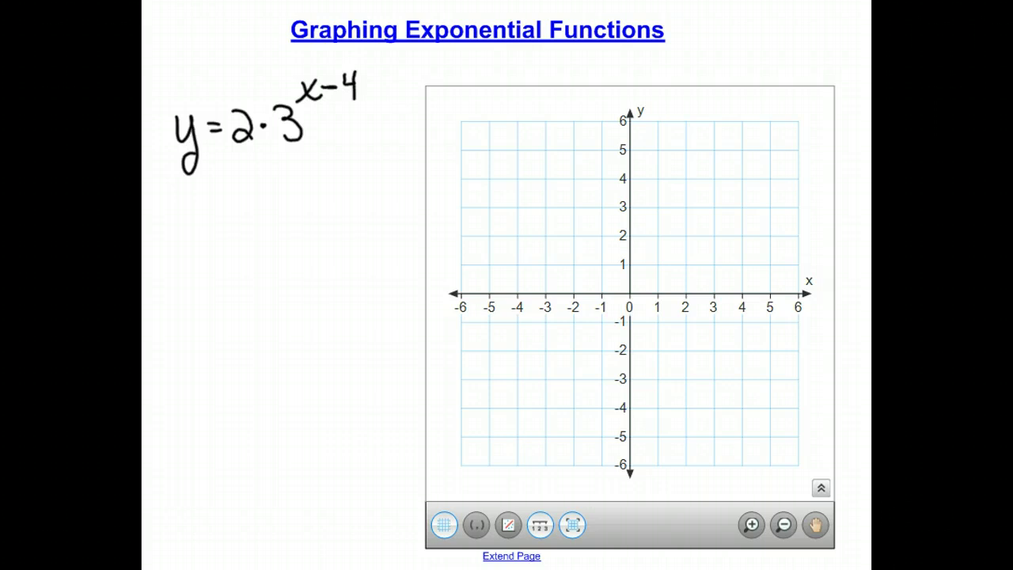
# Write '4 Right' below y = 2·3^(x−4) to note the horizontal shift
pyautogui.moveTo(182, 223)
pyautogui.mouseDown()
pyautogui.moveTo(204, 245)
pyautogui.moveTo(210, 269)
pyautogui.mouseUp()
pyautogui.moveTo(260, 217); pyautogui.dragTo(262, 256)
pyautogui.moveTo(237, 219)
pyautogui.mouseDown()
pyautogui.moveTo(247, 212)
pyautogui.moveTo(288, 250)
pyautogui.mouseUp()
pyautogui.moveTo(298, 235); pyautogui.dragTo(304, 253)
pyautogui.moveTo(334, 234)
pyautogui.mouseDown()
pyautogui.moveTo(320, 247)
pyautogui.moveTo(324, 280)
pyautogui.mouseUp()
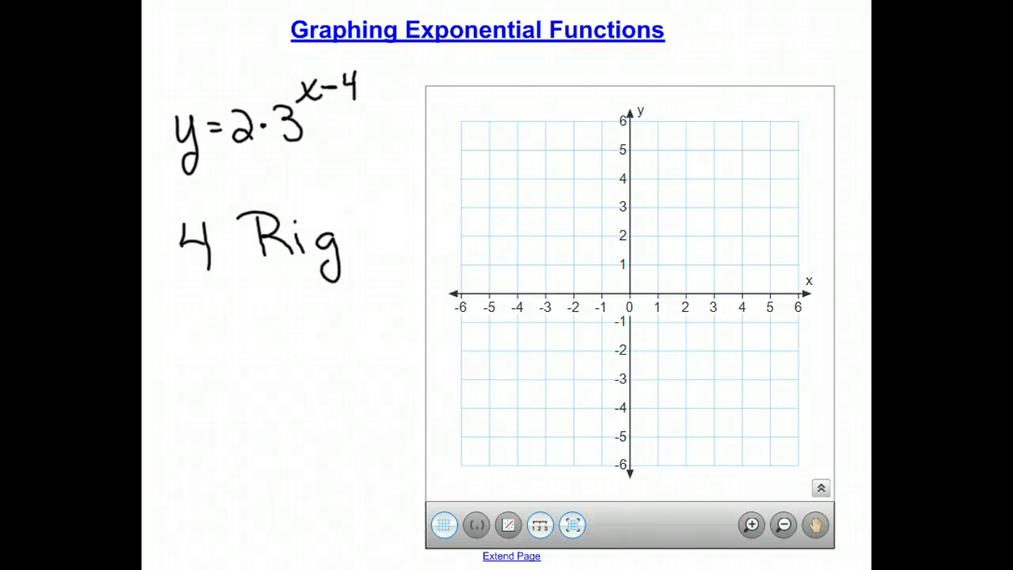
pyautogui.moveTo(346, 215); pyautogui.dragTo(344, 253)
pyautogui.moveTo(345, 237)
pyautogui.mouseDown()
pyautogui.moveTo(369, 224)
pyautogui.moveTo(388, 247)
pyautogui.moveTo(391, 218)
pyautogui.mouseUp()
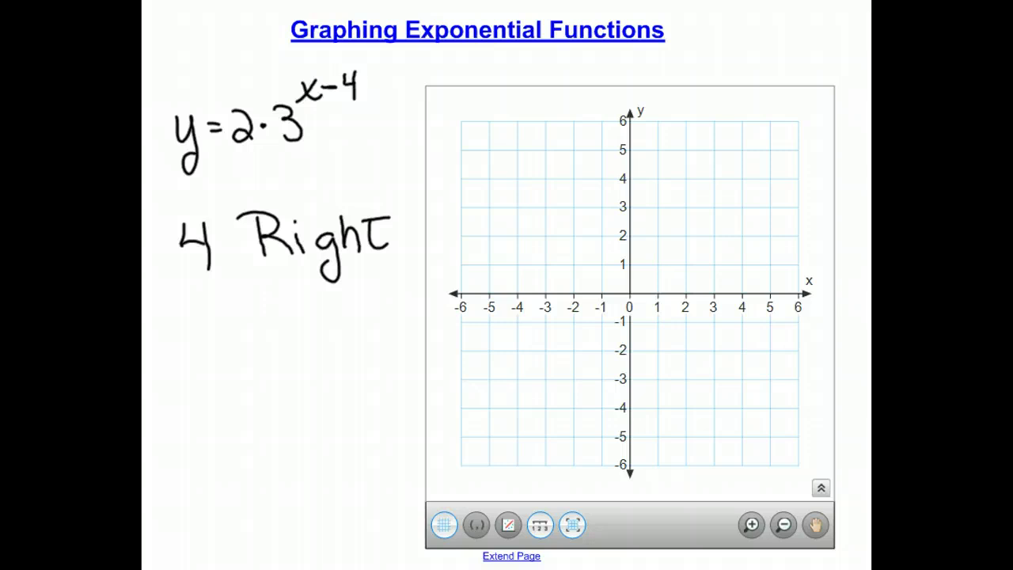
# Write the student prompt 'You do this One!' underneath
pyautogui.moveTo(205, 338); pyautogui.dragTo(223, 366)
pyautogui.moveTo(233, 329); pyautogui.dragTo(219, 407)
pyautogui.moveTo(242, 367); pyautogui.dragTo(282, 385)
pyautogui.moveTo(311, 325)
pyautogui.mouseDown()
pyautogui.moveTo(330, 364)
pyautogui.moveTo(347, 341)
pyautogui.mouseUp()
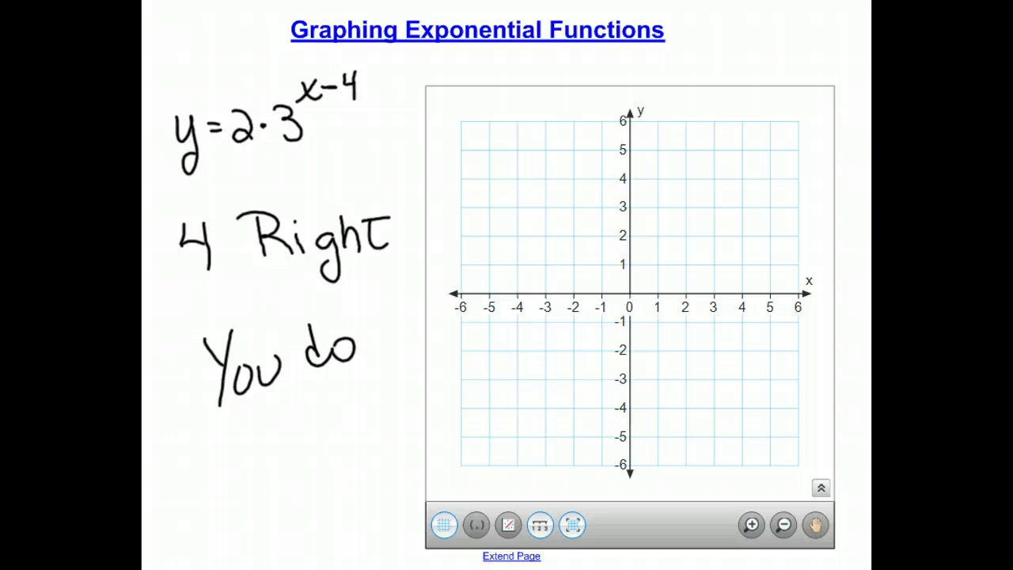
pyautogui.moveTo(261, 409)
pyautogui.mouseDown()
pyautogui.moveTo(270, 450)
pyautogui.moveTo(294, 427)
pyautogui.mouseUp()
pyautogui.moveTo(281, 401)
pyautogui.mouseDown()
pyautogui.moveTo(315, 437)
pyautogui.moveTo(318, 429)
pyautogui.mouseUp()
pyautogui.click(340, 388)
pyautogui.moveTo(353, 396); pyautogui.dragTo(336, 421)
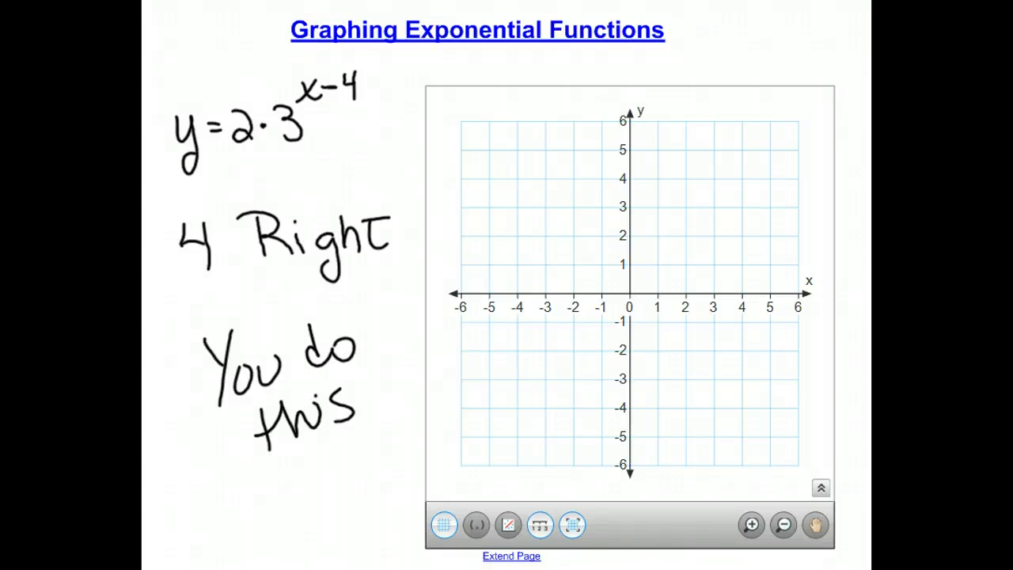
pyautogui.moveTo(299, 467)
pyautogui.mouseDown()
pyautogui.moveTo(288, 493)
pyautogui.moveTo(299, 466)
pyautogui.mouseUp()
pyautogui.moveTo(322, 486)
pyautogui.mouseDown()
pyautogui.moveTo(324, 462)
pyautogui.moveTo(342, 454)
pyautogui.moveTo(372, 466)
pyautogui.mouseUp()
pyautogui.moveTo(373, 395); pyautogui.dragTo(379, 426)
pyautogui.click(386, 446)
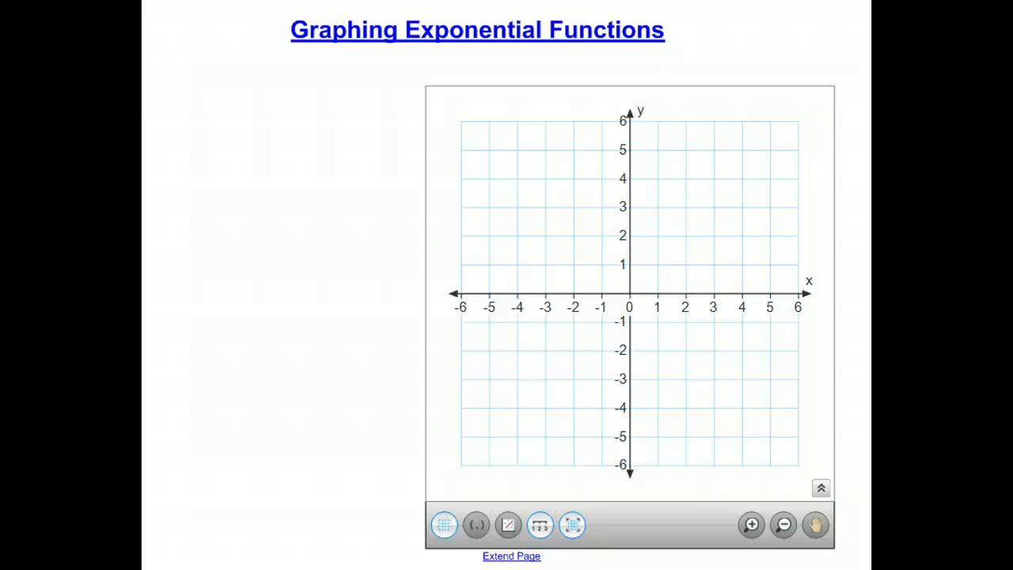
# Write the equation y = −2·3^x in red
pyautogui.moveTo(178, 114); pyautogui.dragTo(179, 176)
pyautogui.moveTo(211, 124); pyautogui.dragTo(223, 124)
pyautogui.moveTo(213, 133); pyautogui.dragTo(269, 142)
pyautogui.click(279, 128)
pyautogui.moveTo(285, 107)
pyautogui.mouseDown()
pyautogui.moveTo(306, 135)
pyautogui.moveTo(293, 145)
pyautogui.mouseUp()
pyautogui.moveTo(313, 90)
pyautogui.mouseDown()
pyautogui.moveTo(331, 112)
pyautogui.moveTo(315, 116)
pyautogui.mouseUp()
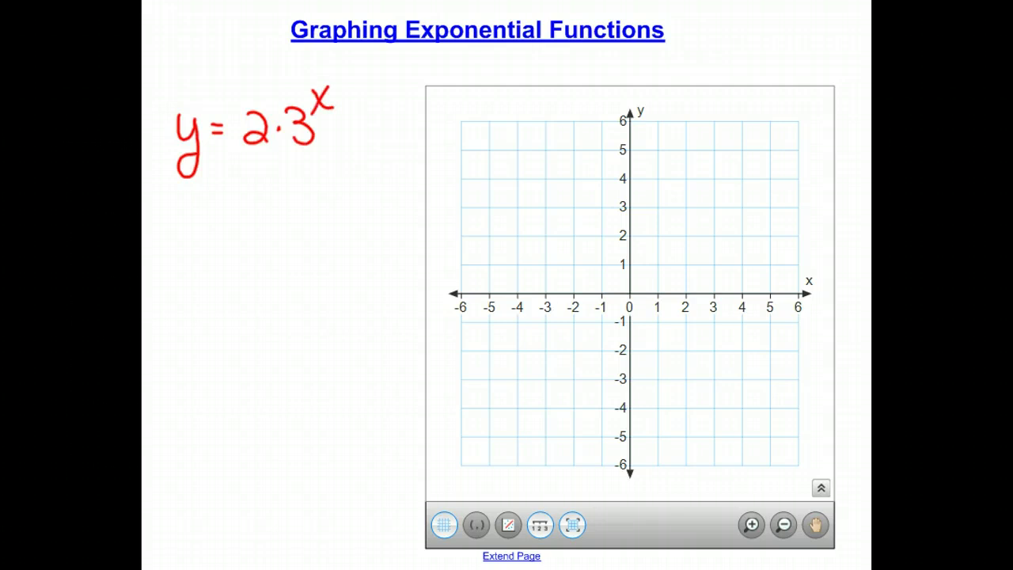
pyautogui.moveTo(230, 128); pyautogui.dragTo(244, 129)
# Write 'Reflect over' below the equation
pyautogui.moveTo(173, 229); pyautogui.dragTo(211, 225)
pyautogui.moveTo(190, 230)
pyautogui.mouseDown()
pyautogui.moveTo(191, 267)
pyautogui.moveTo(233, 261)
pyautogui.mouseUp()
pyautogui.moveTo(237, 260); pyautogui.dragTo(254, 225)
pyautogui.moveTo(231, 239); pyautogui.dragTo(251, 239)
pyautogui.moveTo(259, 223); pyautogui.dragTo(263, 260)
pyautogui.moveTo(271, 248)
pyautogui.mouseDown()
pyautogui.moveTo(314, 229)
pyautogui.moveTo(317, 253)
pyautogui.mouseUp()
pyautogui.moveTo(298, 233)
pyautogui.mouseDown()
pyautogui.moveTo(316, 252)
pyautogui.moveTo(334, 220)
pyautogui.mouseUp()
pyautogui.moveTo(261, 289)
pyautogui.mouseDown()
pyautogui.moveTo(316, 276)
pyautogui.moveTo(322, 301)
pyautogui.mouseUp()
pyautogui.moveTo(326, 276); pyautogui.dragTo(354, 291)
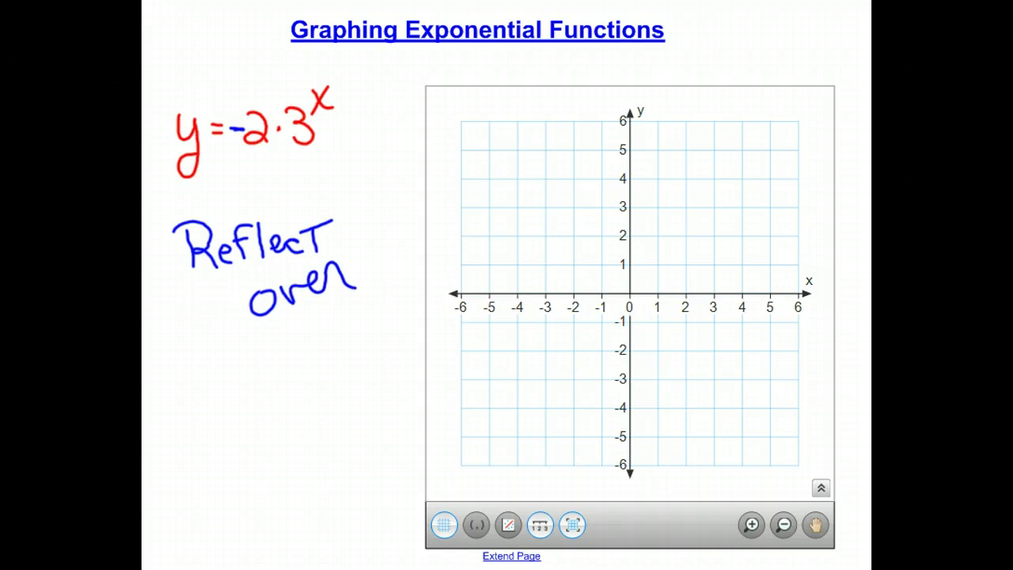
# Complete the note with 'x-axis' under 'over'
pyautogui.moveTo(221, 368)
pyautogui.mouseDown()
pyautogui.moveTo(237, 396)
pyautogui.moveTo(231, 403)
pyautogui.moveTo(266, 369)
pyautogui.mouseUp()
pyautogui.moveTo(282, 363)
pyautogui.mouseDown()
pyautogui.moveTo(271, 380)
pyautogui.moveTo(287, 372)
pyautogui.mouseUp()
pyautogui.moveTo(296, 369)
pyautogui.mouseDown()
pyautogui.moveTo(320, 355)
pyautogui.moveTo(315, 372)
pyautogui.mouseUp()
pyautogui.moveTo(322, 345); pyautogui.dragTo(309, 372)
pyautogui.moveTo(327, 347)
pyautogui.mouseDown()
pyautogui.moveTo(329, 361)
pyautogui.moveTo(337, 337)
pyautogui.mouseUp()
pyautogui.moveTo(355, 346); pyautogui.dragTo(339, 364)
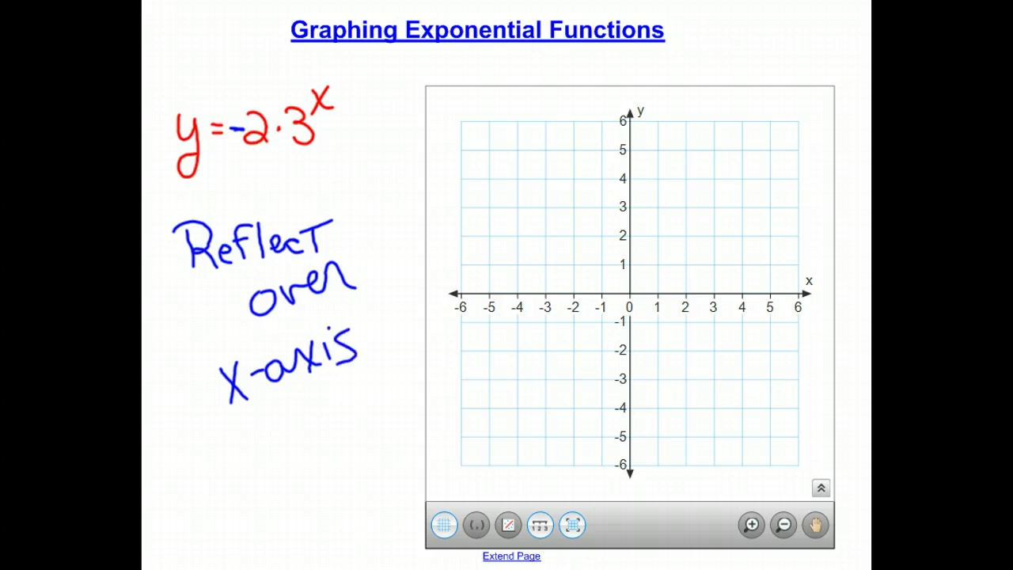
# Hatch the asymptote along the x-axis in green out to x = 6
pyautogui.moveTo(458, 310)
pyautogui.mouseDown()
pyautogui.moveTo(491, 281)
pyautogui.moveTo(515, 283)
pyautogui.mouseUp()
pyautogui.moveTo(521, 306)
pyautogui.mouseDown()
pyautogui.moveTo(542, 280)
pyautogui.moveTo(567, 284)
pyautogui.mouseUp()
pyautogui.moveTo(581, 306); pyautogui.dragTo(598, 283)
pyautogui.moveTo(611, 304)
pyautogui.mouseDown()
pyautogui.moveTo(630, 283)
pyautogui.moveTo(661, 282)
pyautogui.mouseUp()
pyautogui.moveTo(678, 300)
pyautogui.mouseDown()
pyautogui.moveTo(696, 283)
pyautogui.moveTo(730, 282)
pyautogui.mouseUp()
pyautogui.moveTo(743, 301)
pyautogui.mouseDown()
pyautogui.moveTo(761, 282)
pyautogui.moveTo(792, 285)
pyautogui.mouseUp()
pyautogui.moveTo(797, 299); pyautogui.dragTo(809, 287)
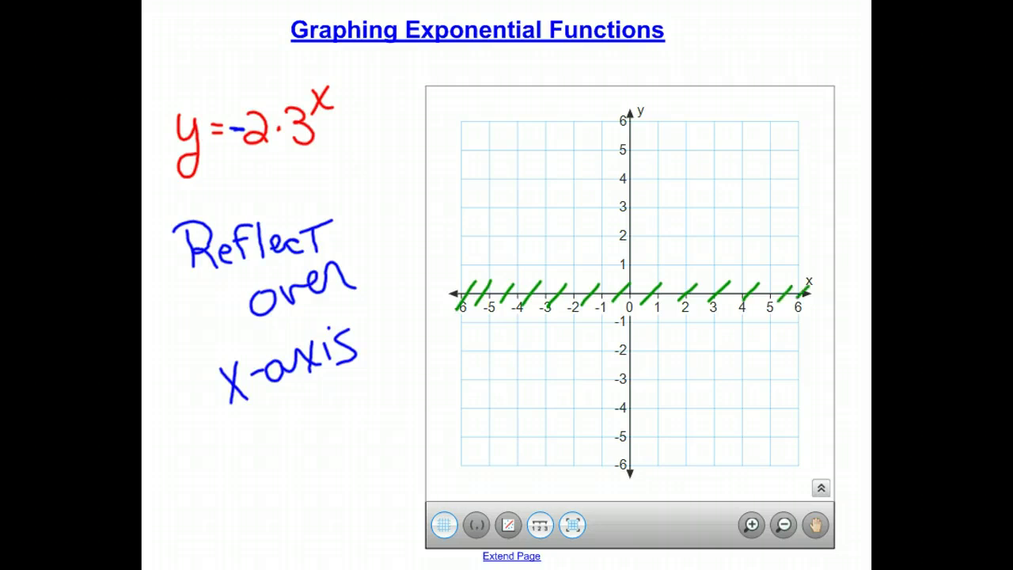
# Mark point (0, 2) and sketch the dashed parent curve y = 2·3^x
pyautogui.moveTo(627, 233); pyautogui.dragTo(631, 235)
pyautogui.moveTo(475, 277)
pyautogui.mouseDown()
pyautogui.moveTo(660, 217)
pyautogui.moveTo(717, 128)
pyautogui.moveTo(730, 82)
pyautogui.mouseUp()
pyautogui.moveTo(628, 233)
pyautogui.mouseDown()
pyautogui.moveTo(622, 241)
pyautogui.moveTo(631, 237)
pyautogui.mouseUp()
# Draw the blue reflected curve through (0, −2) with arrowheads on both ends
pyautogui.moveTo(627, 347); pyautogui.dragTo(631, 353)
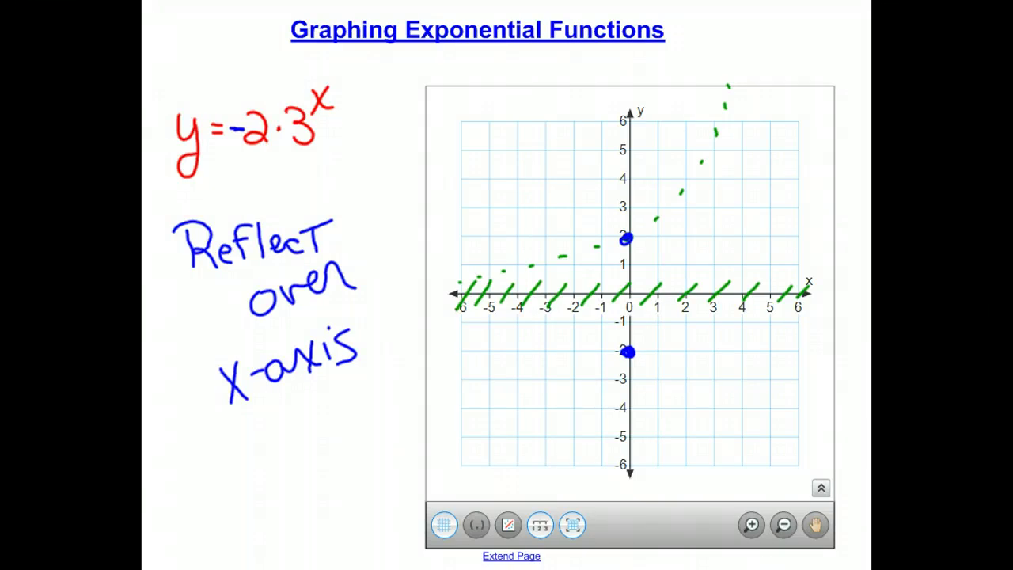
pyautogui.moveTo(456, 307)
pyautogui.mouseDown()
pyautogui.moveTo(515, 312)
pyautogui.moveTo(628, 350)
pyautogui.moveTo(721, 468)
pyautogui.moveTo(742, 468)
pyautogui.mouseUp()
pyautogui.moveTo(711, 478); pyautogui.dragTo(725, 492)
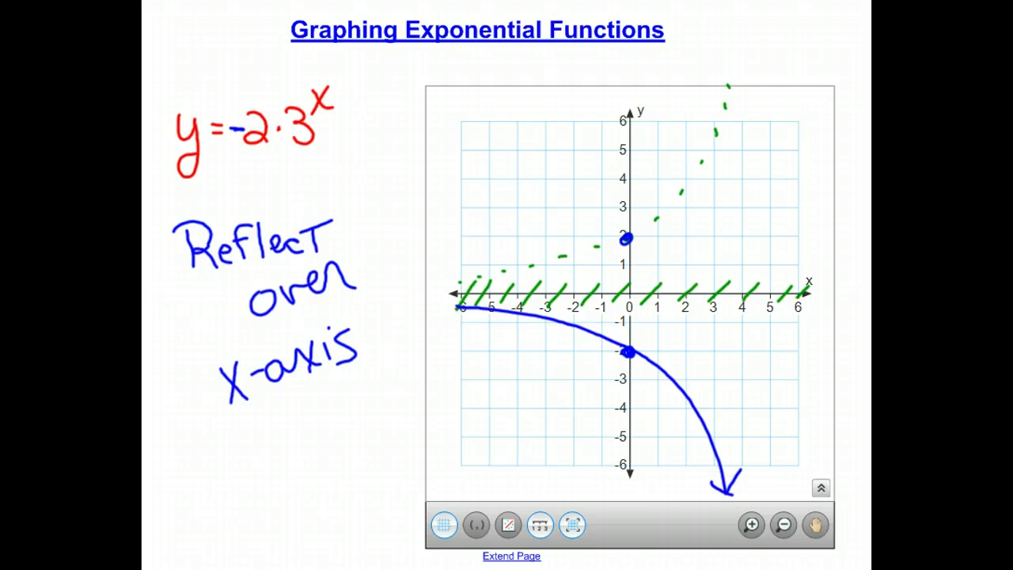
pyautogui.moveTo(468, 299); pyautogui.dragTo(467, 315)
# Clear the page ink and write the new equation y = 2·3^−x
pyautogui.press('pagedown')
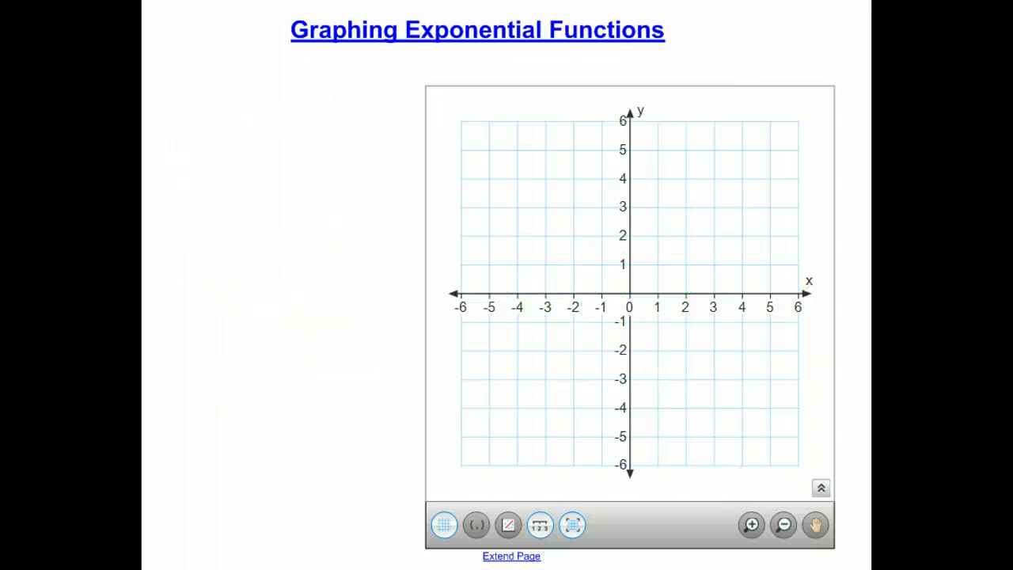
pyautogui.moveTo(171, 133); pyautogui.dragTo(179, 203)
pyautogui.moveTo(203, 144); pyautogui.dragTo(221, 144)
pyautogui.moveTo(202, 153)
pyautogui.mouseDown()
pyautogui.moveTo(263, 163)
pyautogui.moveTo(306, 133)
pyautogui.moveTo(291, 161)
pyautogui.mouseUp()
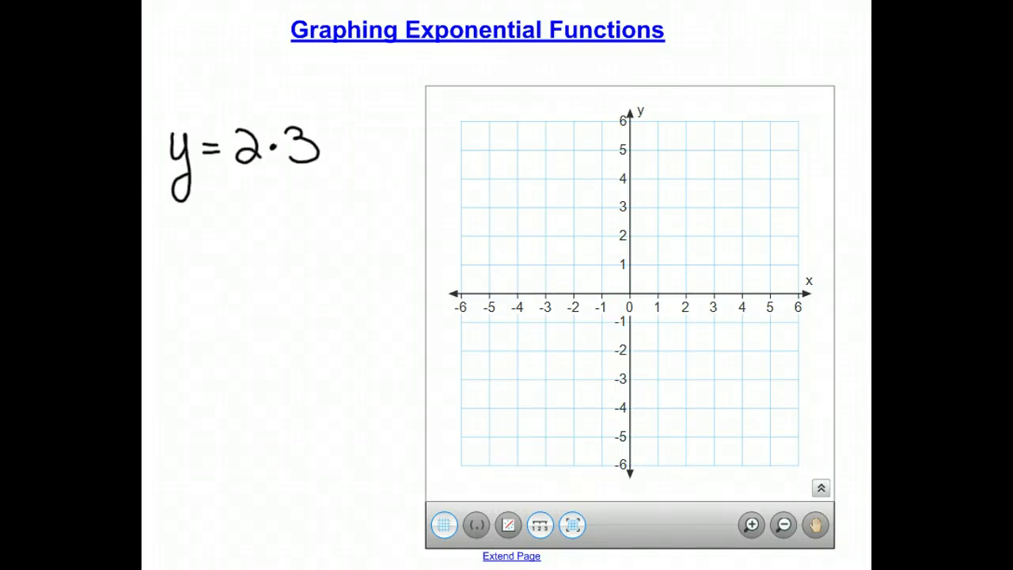
pyautogui.moveTo(327, 103)
pyautogui.mouseDown()
pyautogui.moveTo(352, 117)
pyautogui.moveTo(331, 127)
pyautogui.moveTo(321, 114)
pyautogui.mouseUp()
# Write 'Reflect over y' in red below the equation
pyautogui.moveTo(197, 243); pyautogui.dragTo(200, 282)
pyautogui.moveTo(179, 249)
pyautogui.mouseDown()
pyautogui.moveTo(209, 234)
pyautogui.moveTo(223, 272)
pyautogui.mouseUp()
pyautogui.moveTo(228, 261)
pyautogui.mouseDown()
pyautogui.moveTo(246, 271)
pyautogui.moveTo(261, 248)
pyautogui.mouseUp()
pyautogui.moveTo(272, 235)
pyautogui.mouseDown()
pyautogui.moveTo(266, 268)
pyautogui.moveTo(287, 261)
pyautogui.mouseUp()
pyautogui.moveTo(307, 248)
pyautogui.mouseDown()
pyautogui.moveTo(298, 262)
pyautogui.moveTo(326, 261)
pyautogui.moveTo(342, 232)
pyautogui.mouseUp()
pyautogui.moveTo(249, 309)
pyautogui.mouseDown()
pyautogui.moveTo(237, 326)
pyautogui.moveTo(248, 309)
pyautogui.mouseUp()
pyautogui.moveTo(265, 309); pyautogui.dragTo(344, 311)
pyautogui.moveTo(253, 366); pyautogui.dragTo(269, 400)
pyautogui.moveTo(288, 358)
pyautogui.mouseDown()
pyautogui.moveTo(267, 441)
pyautogui.moveTo(291, 408)
pyautogui.mouseUp()
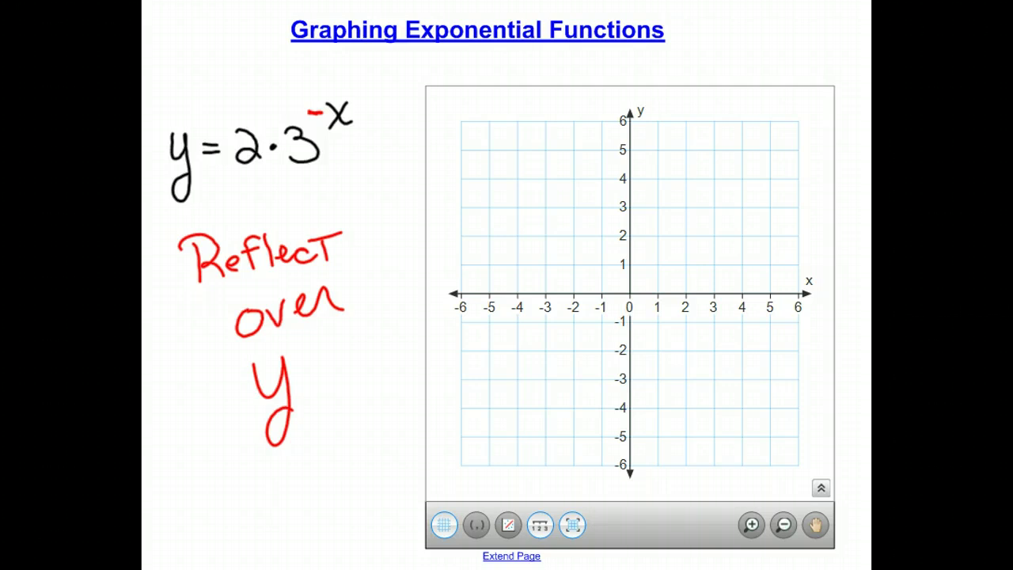
# Hatch the x-axis asymptote across to the graph's right edge
pyautogui.moveTo(456, 298); pyautogui.dragTo(475, 281)
pyautogui.moveTo(497, 299)
pyautogui.mouseDown()
pyautogui.moveTo(513, 285)
pyautogui.moveTo(557, 283)
pyautogui.mouseUp()
pyautogui.moveTo(570, 301)
pyautogui.mouseDown()
pyautogui.moveTo(586, 284)
pyautogui.moveTo(613, 285)
pyautogui.mouseUp()
pyautogui.moveTo(625, 299)
pyautogui.mouseDown()
pyautogui.moveTo(642, 283)
pyautogui.moveTo(666, 283)
pyautogui.mouseUp()
pyautogui.moveTo(711, 297)
pyautogui.mouseDown()
pyautogui.moveTo(727, 282)
pyautogui.moveTo(755, 283)
pyautogui.mouseUp()
pyautogui.moveTo(762, 301); pyautogui.dragTo(777, 288)
pyautogui.moveTo(781, 298); pyautogui.dragTo(807, 288)
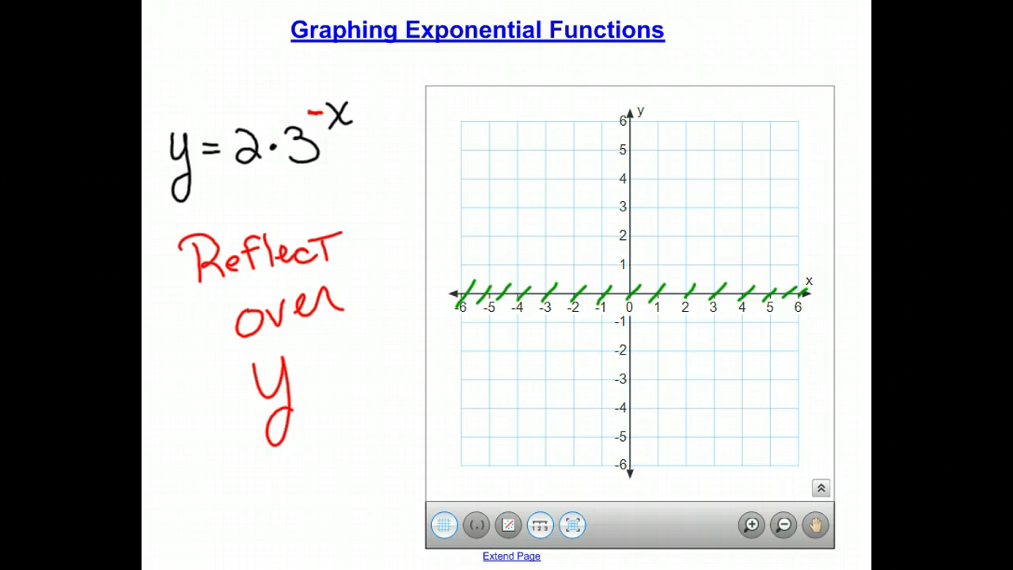
# Plot the point (0,2) and label it
pyautogui.moveTo(624, 234)
pyautogui.mouseDown()
pyautogui.moveTo(650, 239)
pyautogui.moveTo(654, 228)
pyautogui.mouseUp()
pyautogui.moveTo(661, 234); pyautogui.dragTo(661, 242)
pyautogui.moveTo(666, 228); pyautogui.dragTo(680, 239)
pyautogui.moveTo(684, 220)
pyautogui.mouseDown()
pyautogui.moveTo(686, 245)
pyautogui.moveTo(647, 247)
pyautogui.mouseUp()
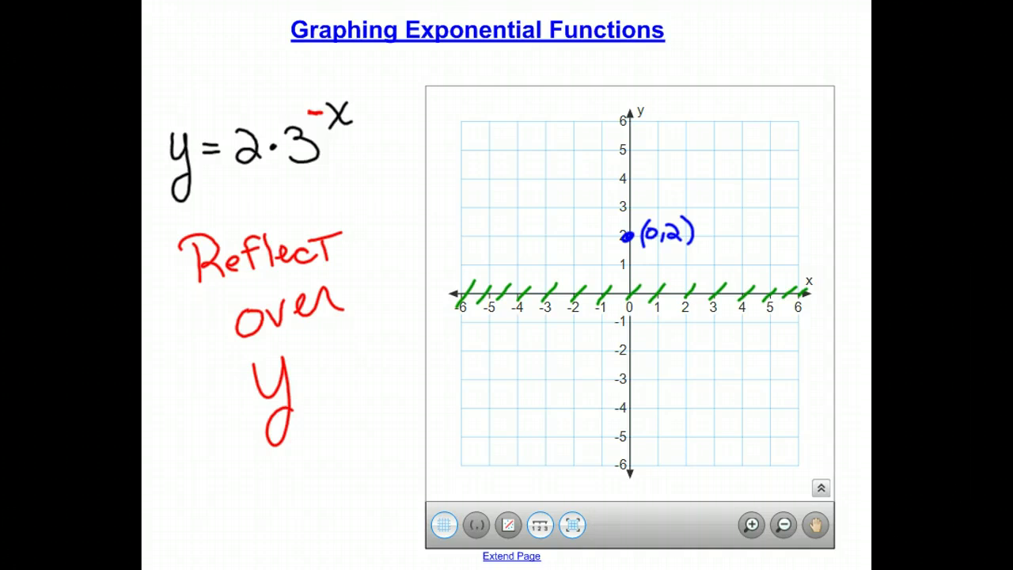
# Sketch the dashed parent curve and the decreasing reflected curve through (0,2) with arrowheads
pyautogui.moveTo(462, 282)
pyautogui.mouseDown()
pyautogui.moveTo(615, 240)
pyautogui.moveTo(695, 188)
pyautogui.moveTo(749, 91)
pyautogui.mouseUp()
pyautogui.moveTo(462, 89)
pyautogui.mouseDown()
pyautogui.moveTo(485, 125)
pyautogui.moveTo(651, 245)
pyautogui.moveTo(809, 274)
pyautogui.moveTo(798, 282)
pyautogui.mouseUp()
pyautogui.moveTo(457, 104); pyautogui.dragTo(491, 101)
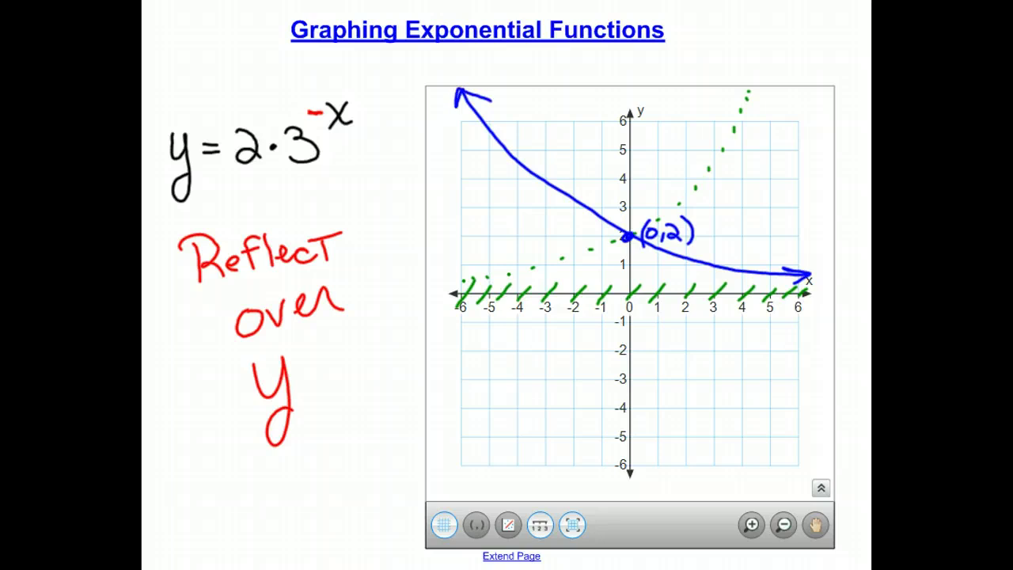
# On the Try This One On Your Own page, start writing y = 2·3^(x+ in blue
pyautogui.press('pagedown')
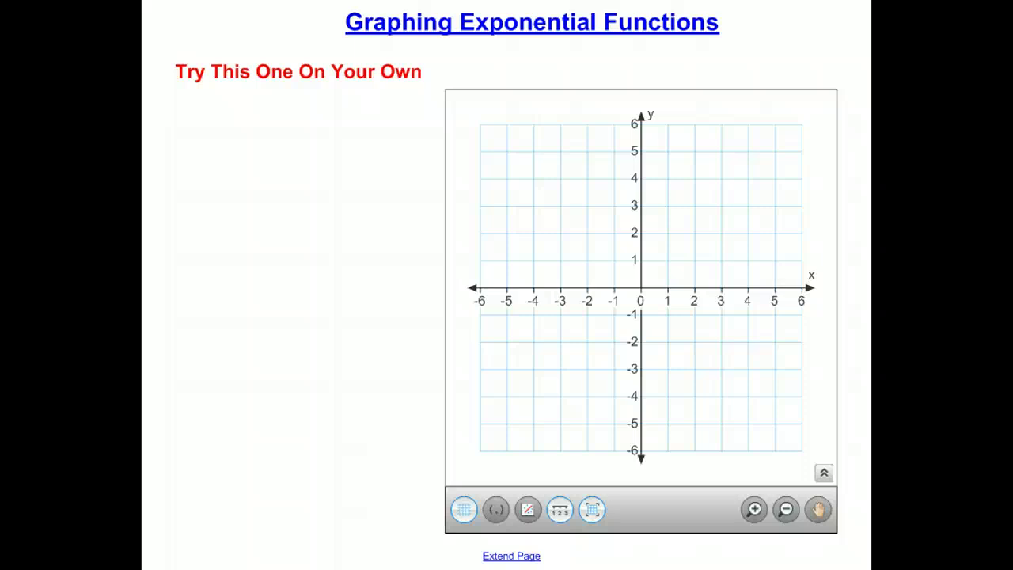
pyautogui.moveTo(174, 179)
pyautogui.mouseDown()
pyautogui.moveTo(190, 204)
pyautogui.moveTo(179, 247)
pyautogui.moveTo(196, 228)
pyautogui.mouseUp()
pyautogui.moveTo(205, 190); pyautogui.dragTo(272, 208)
pyautogui.click(283, 192)
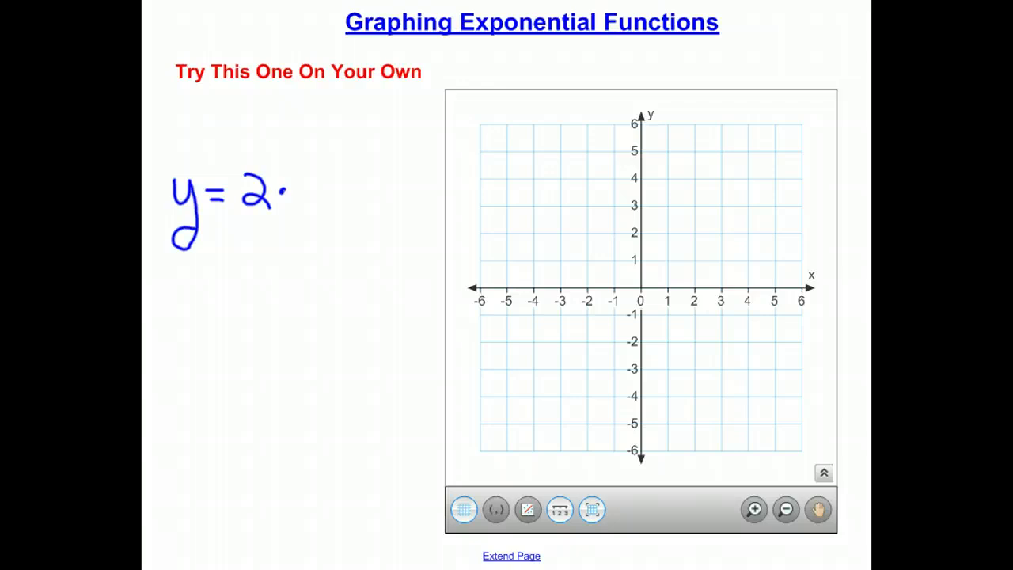
pyautogui.moveTo(291, 176); pyautogui.dragTo(298, 207)
pyautogui.moveTo(313, 154)
pyautogui.mouseDown()
pyautogui.moveTo(318, 171)
pyautogui.moveTo(342, 166)
pyautogui.mouseUp()
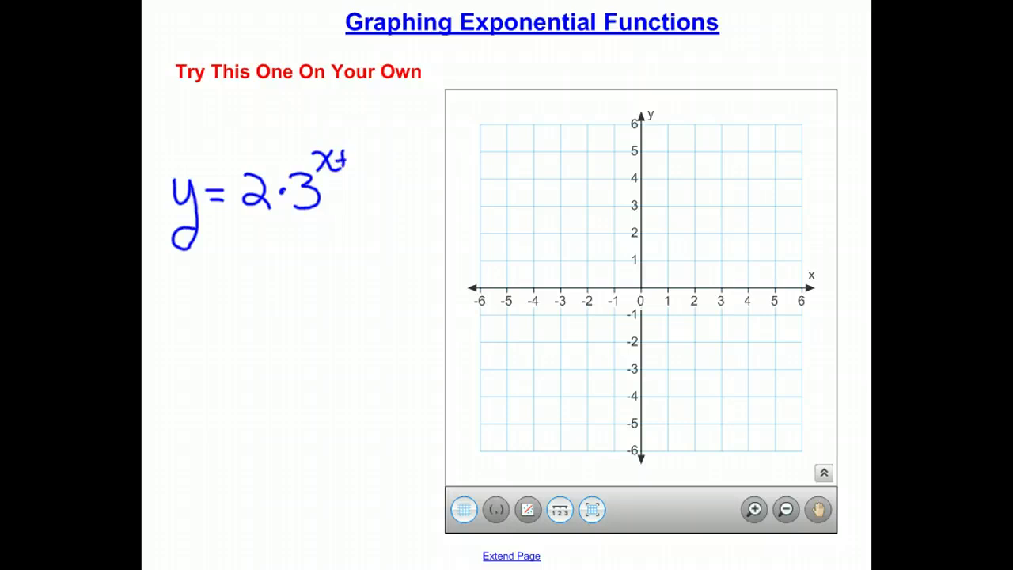